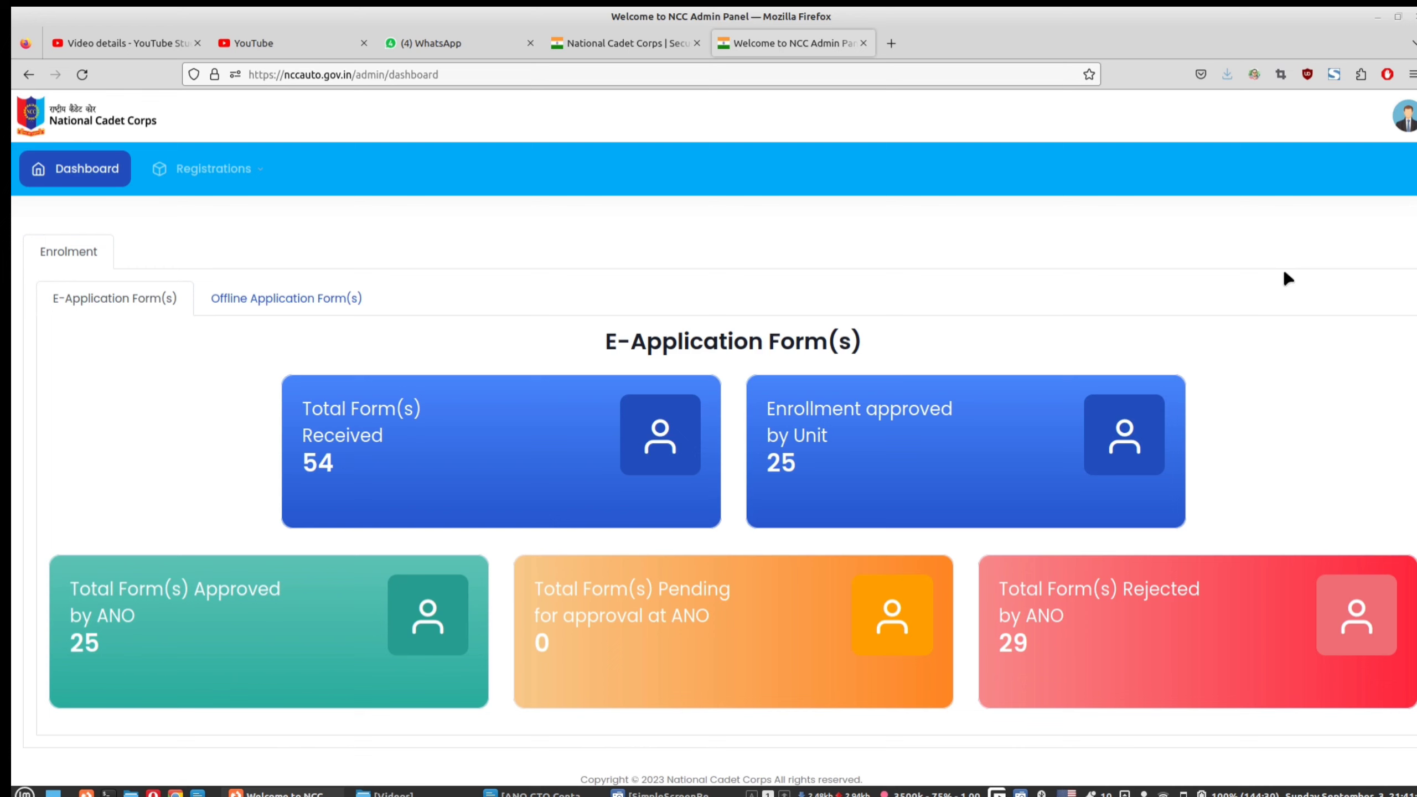
Show the profile, password and sign-out options of the account, and close them again.
left_click(1404, 118)
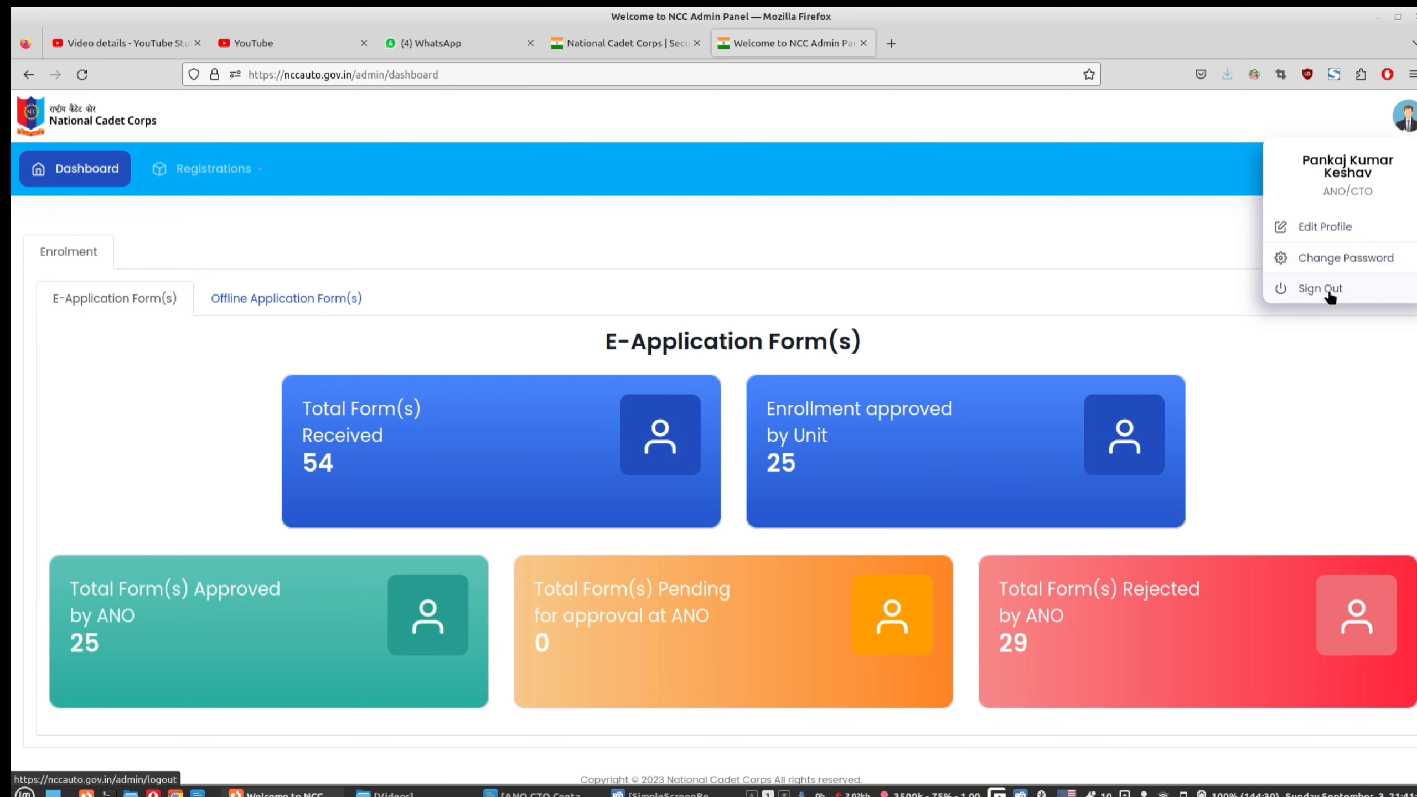
left_click(1343, 372)
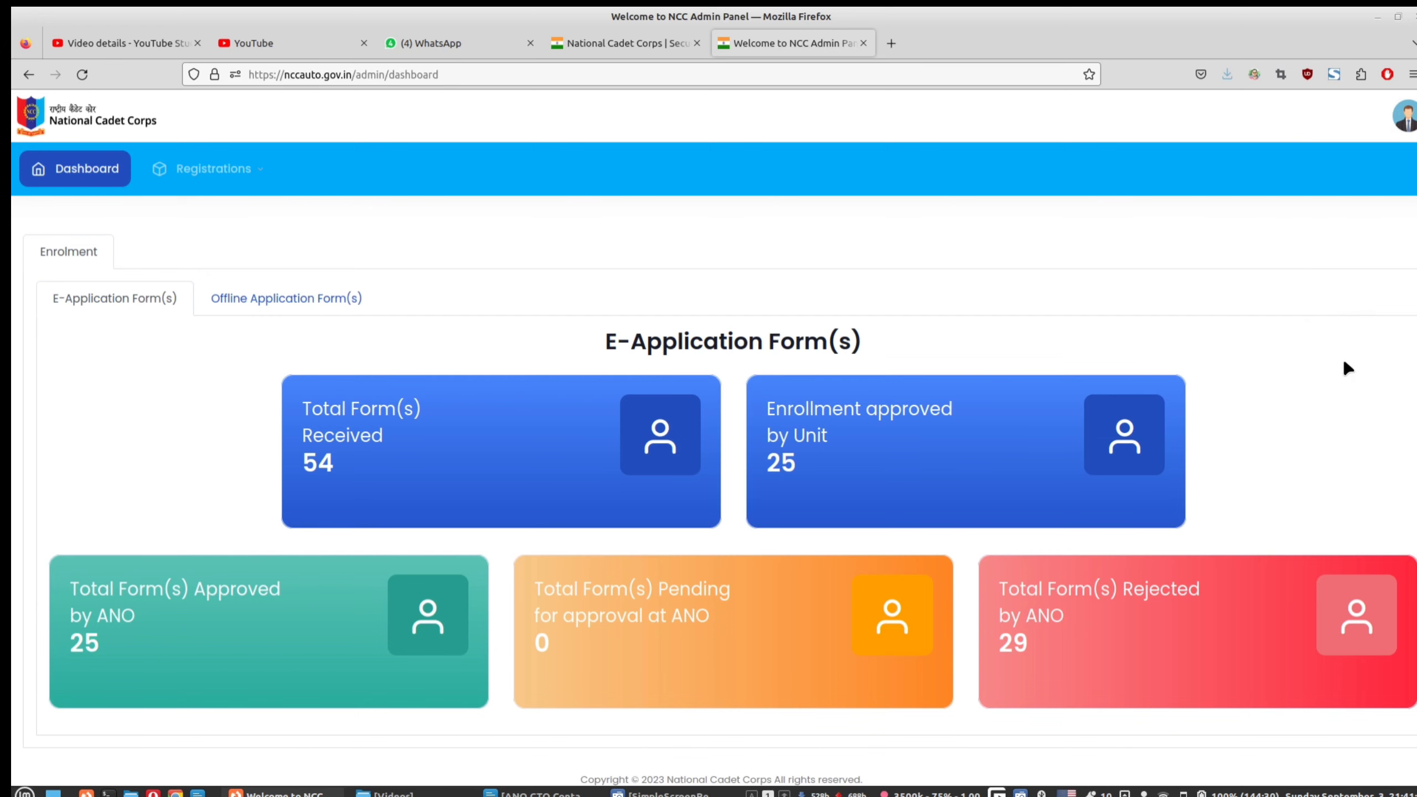
left_click(1403, 120)
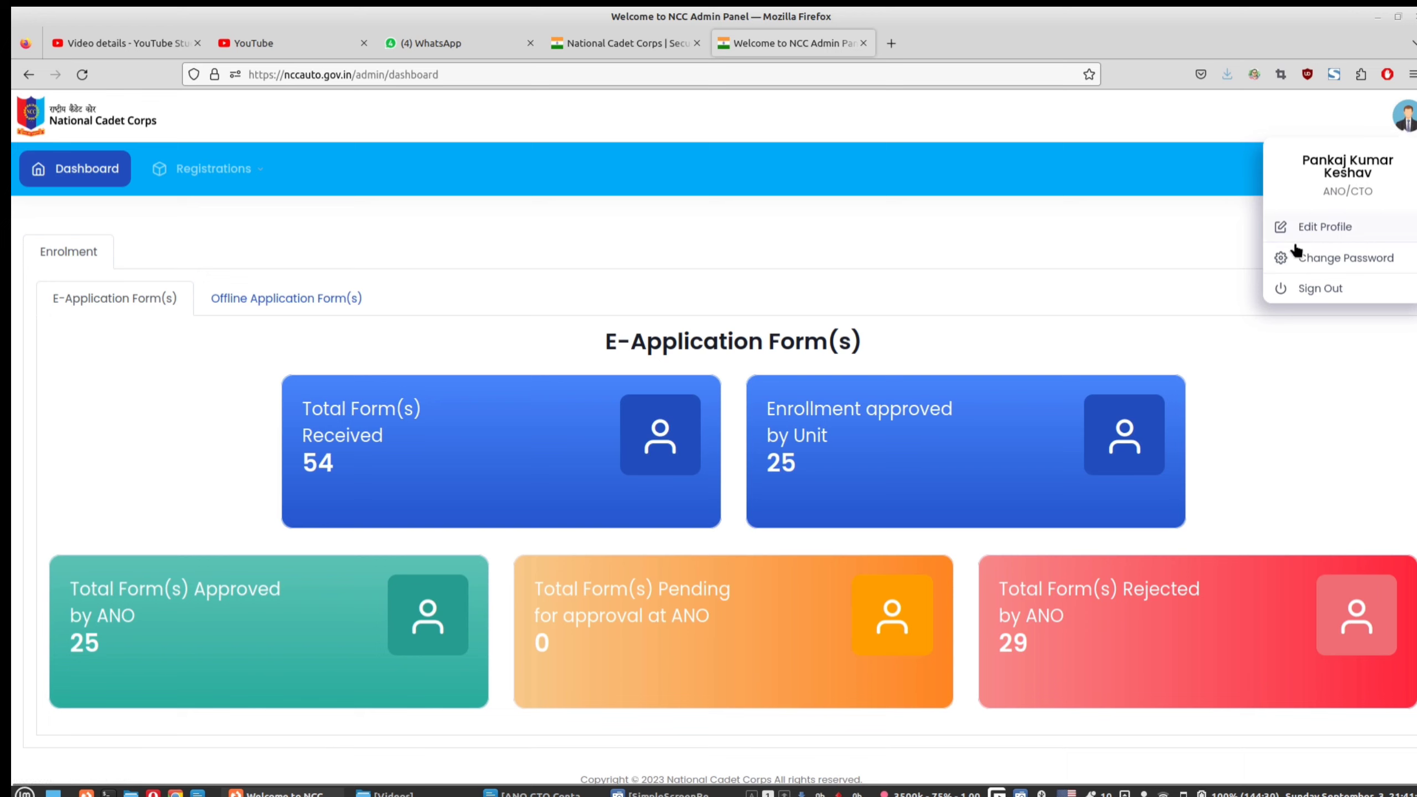
left_click(1349, 349)
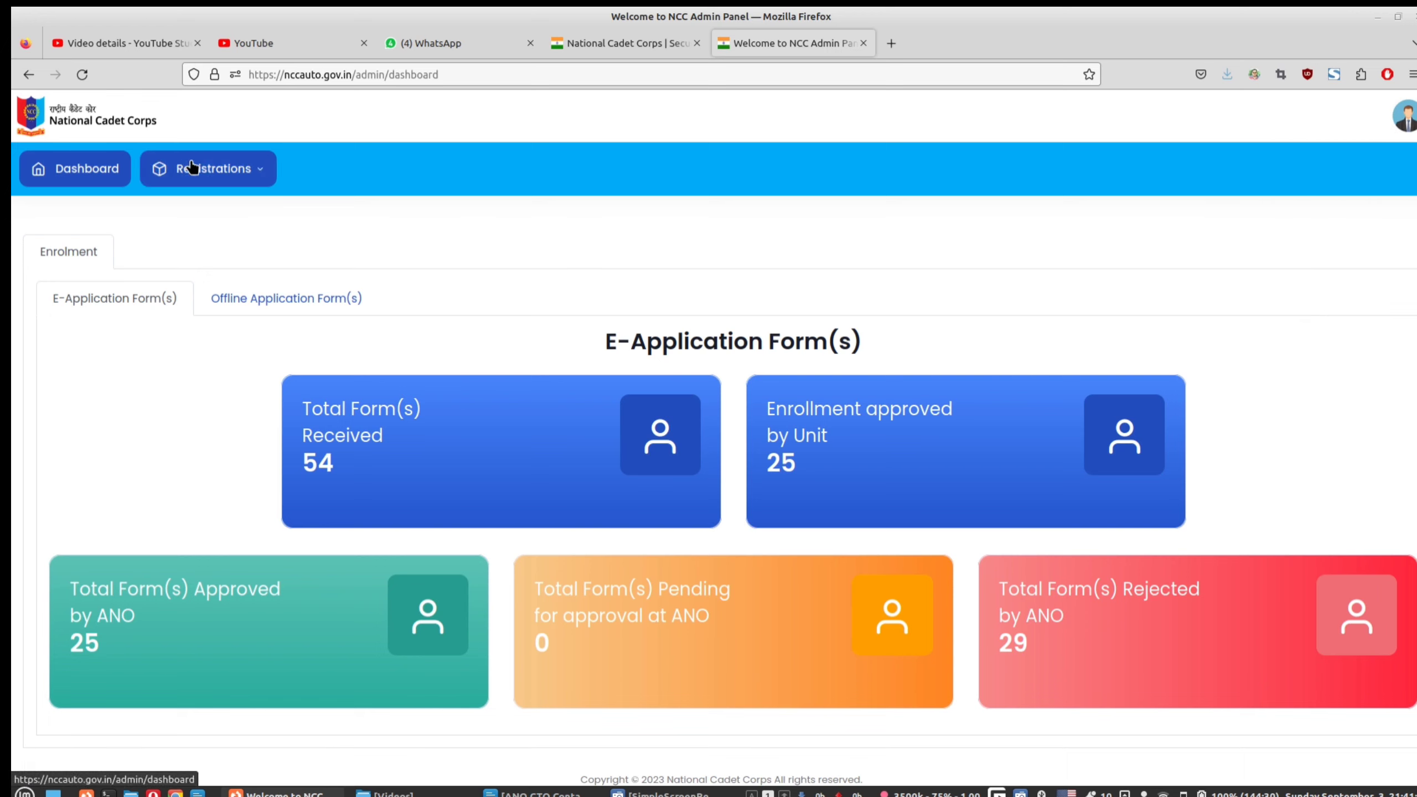
Compare the dashboard's enrolment summaries for E-Application Forms and Offline Application Forms, ending on the E-Application Forms summary.
left_click(84, 171)
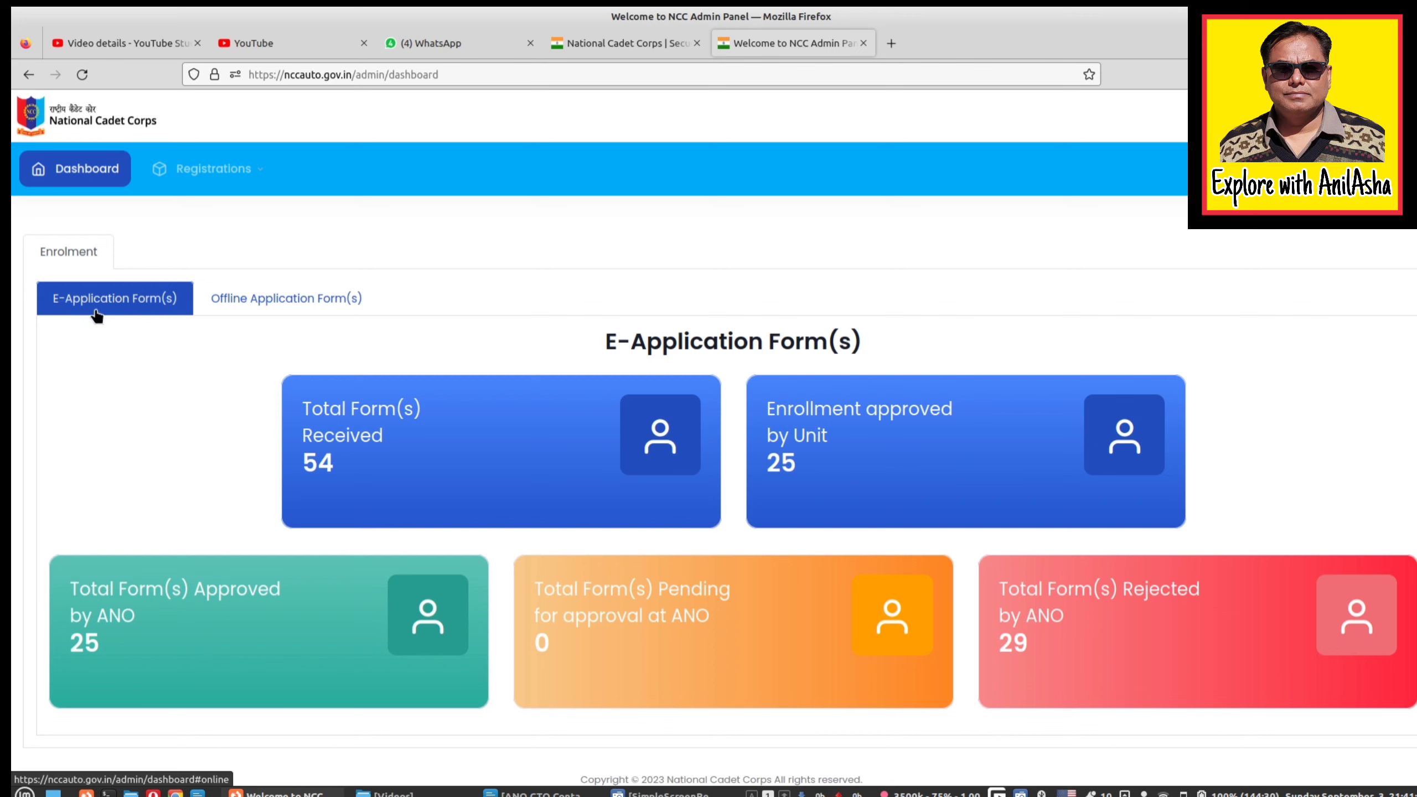
left_click(273, 316)
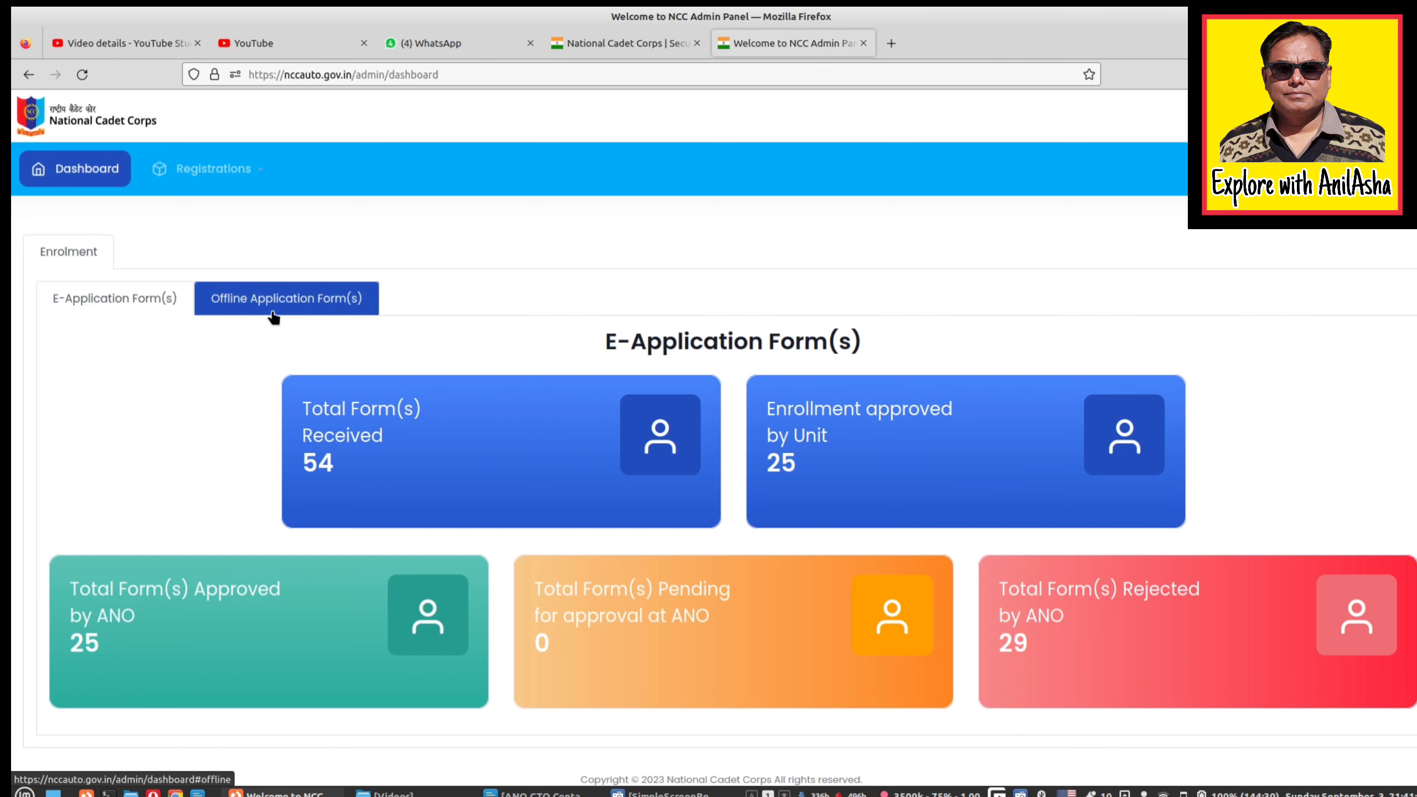
left_click(124, 316)
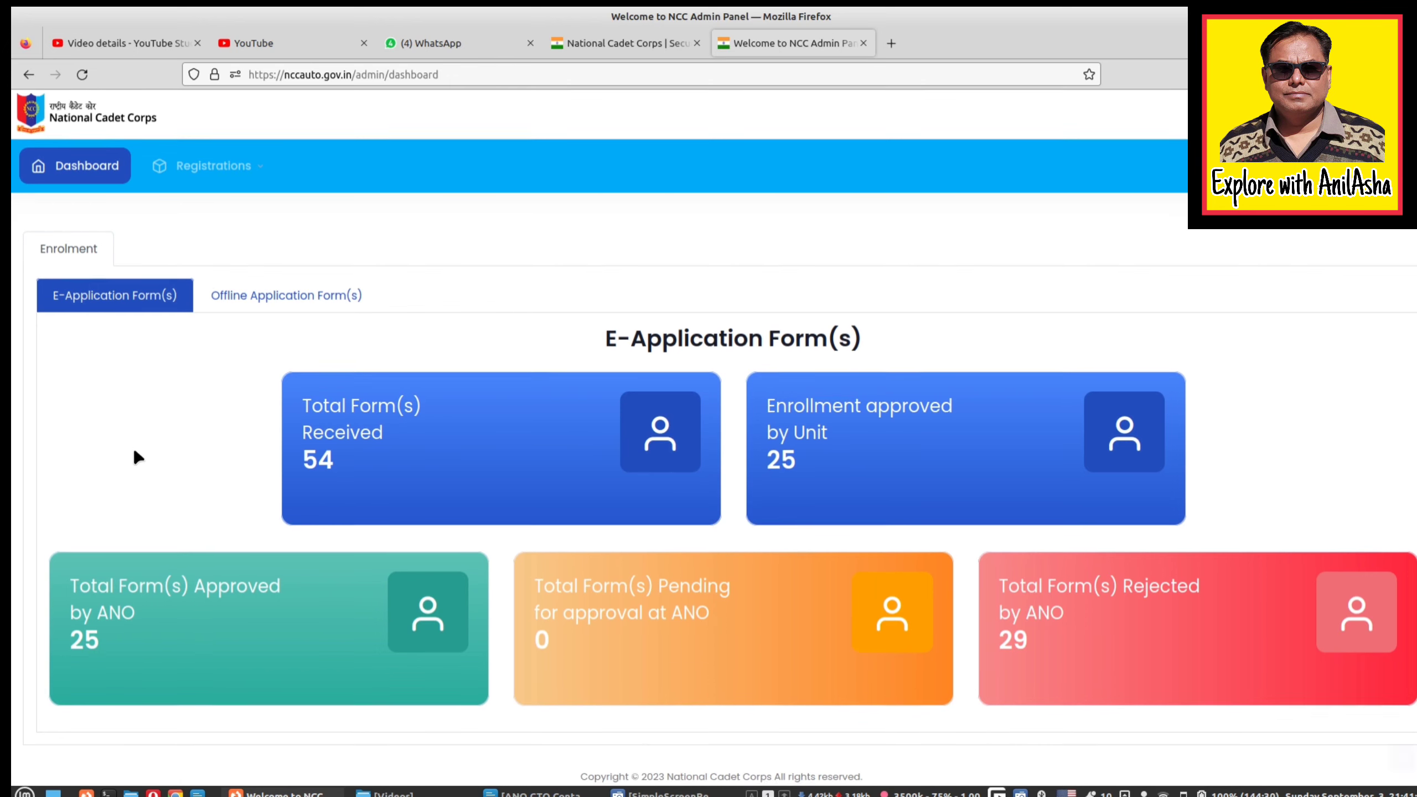
scroll(136, 455, "down", 1)
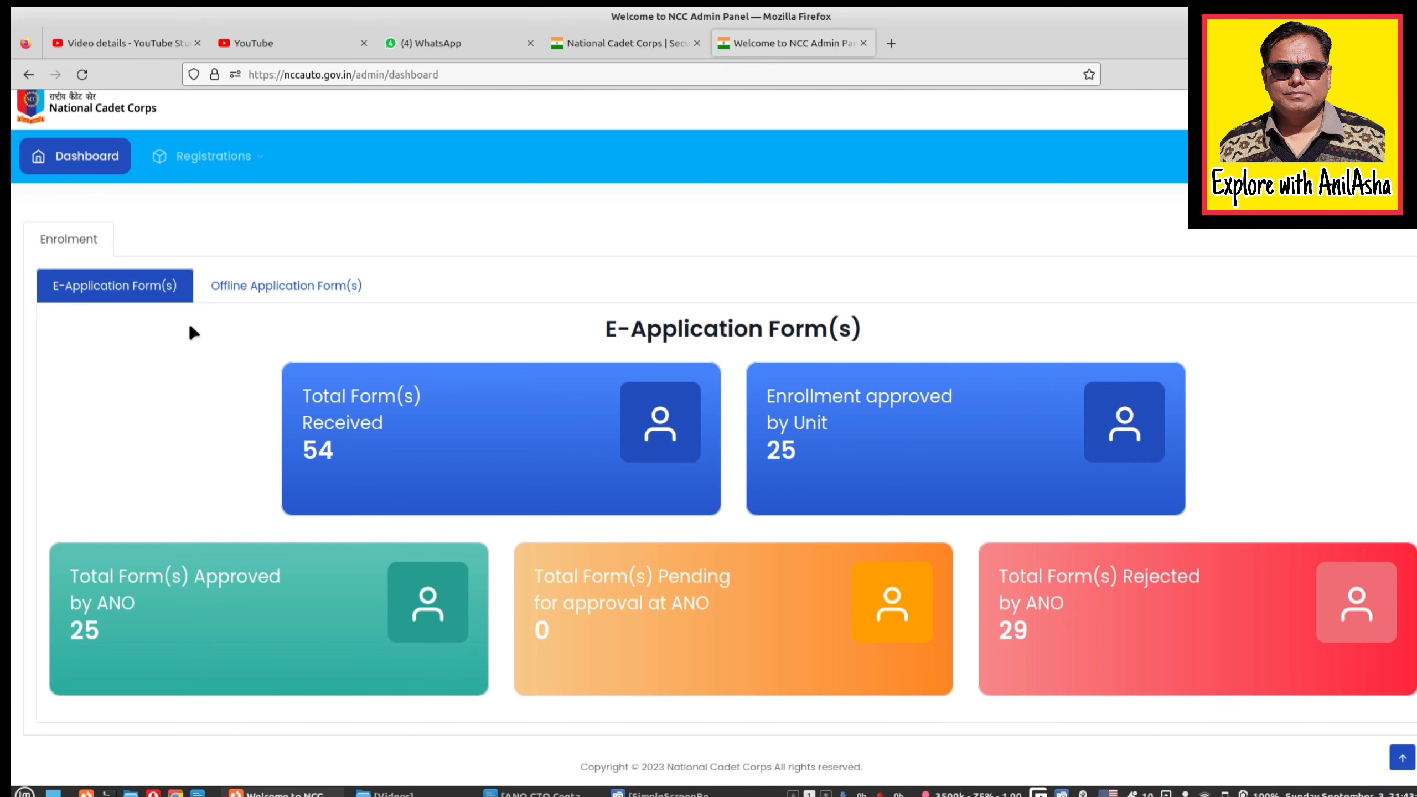
left_click(277, 289)
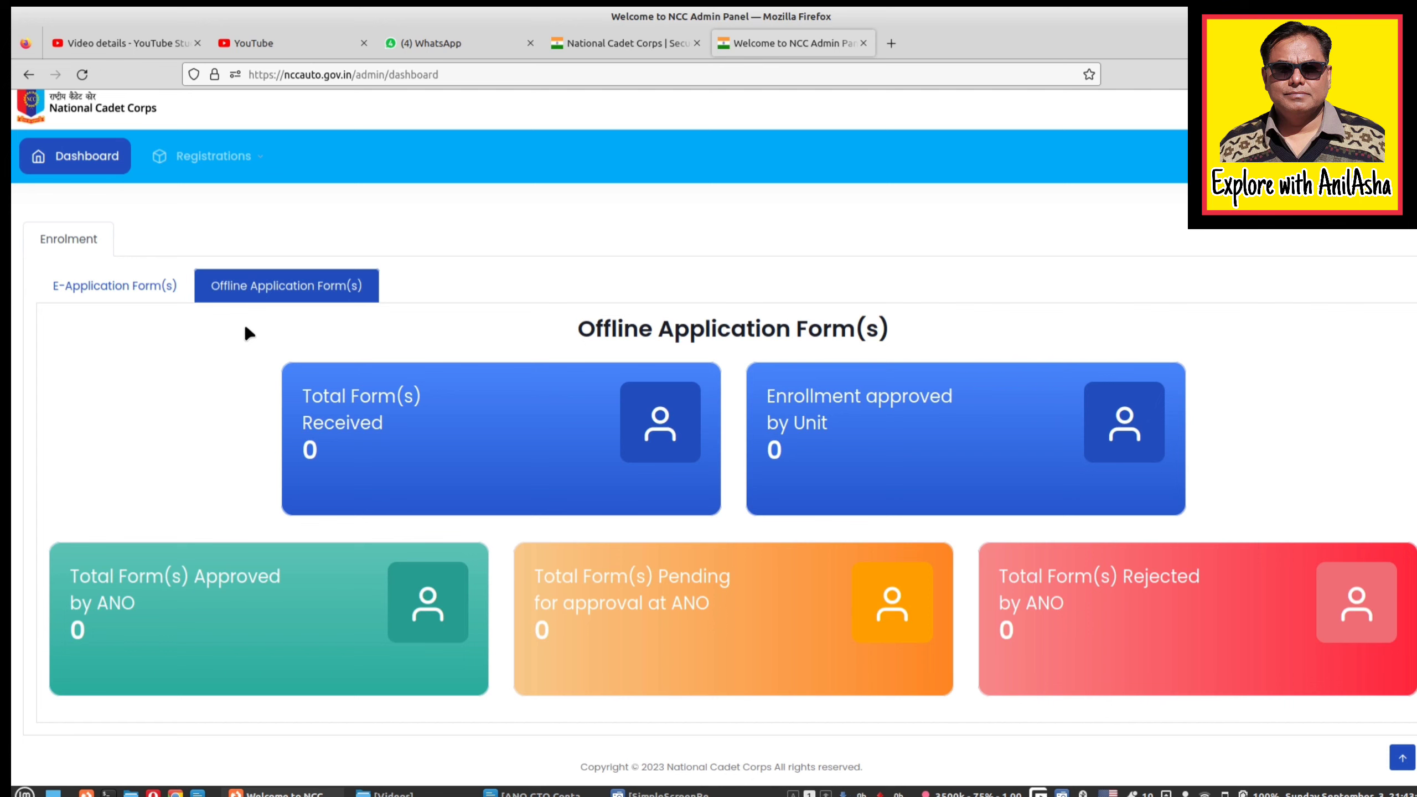
left_click(100, 287)
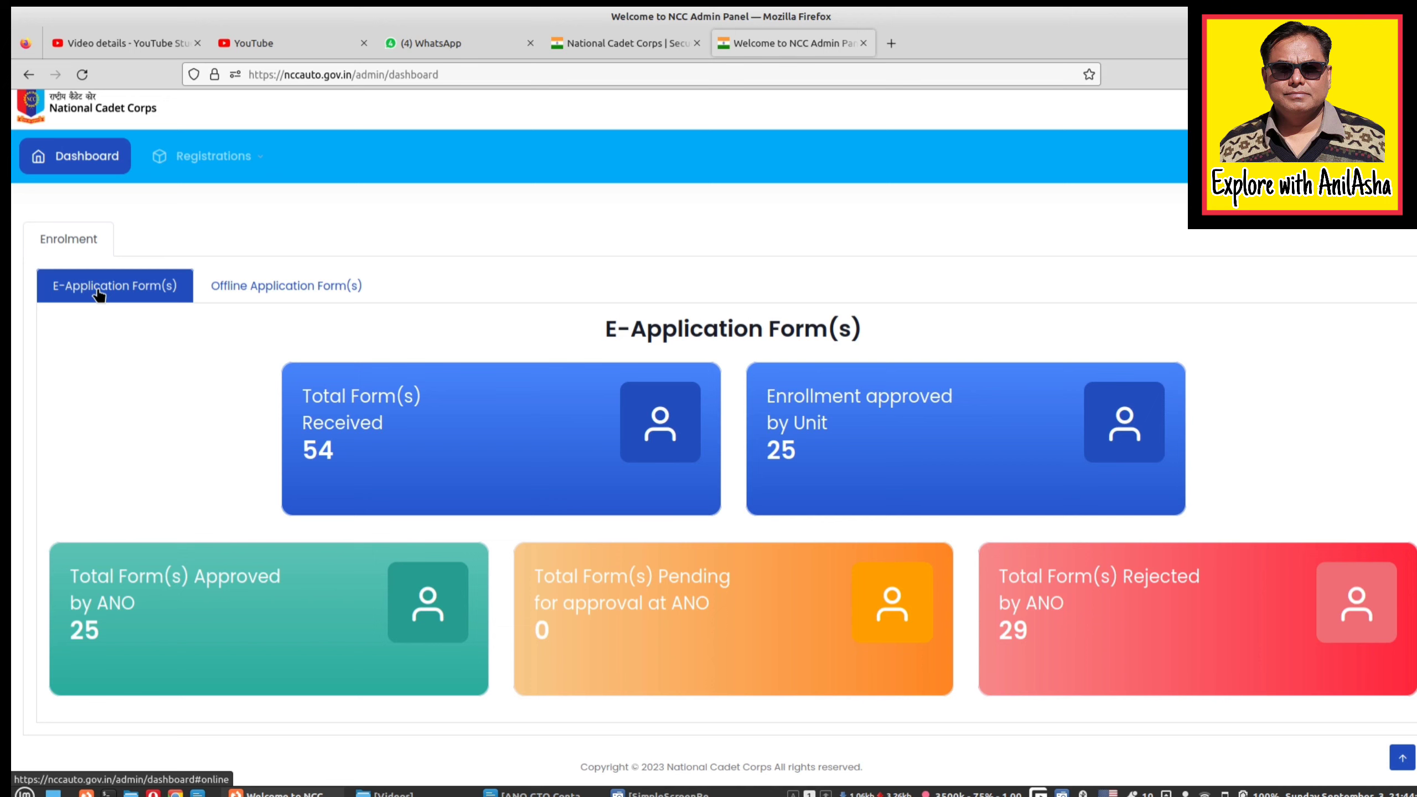
left_click(254, 285)
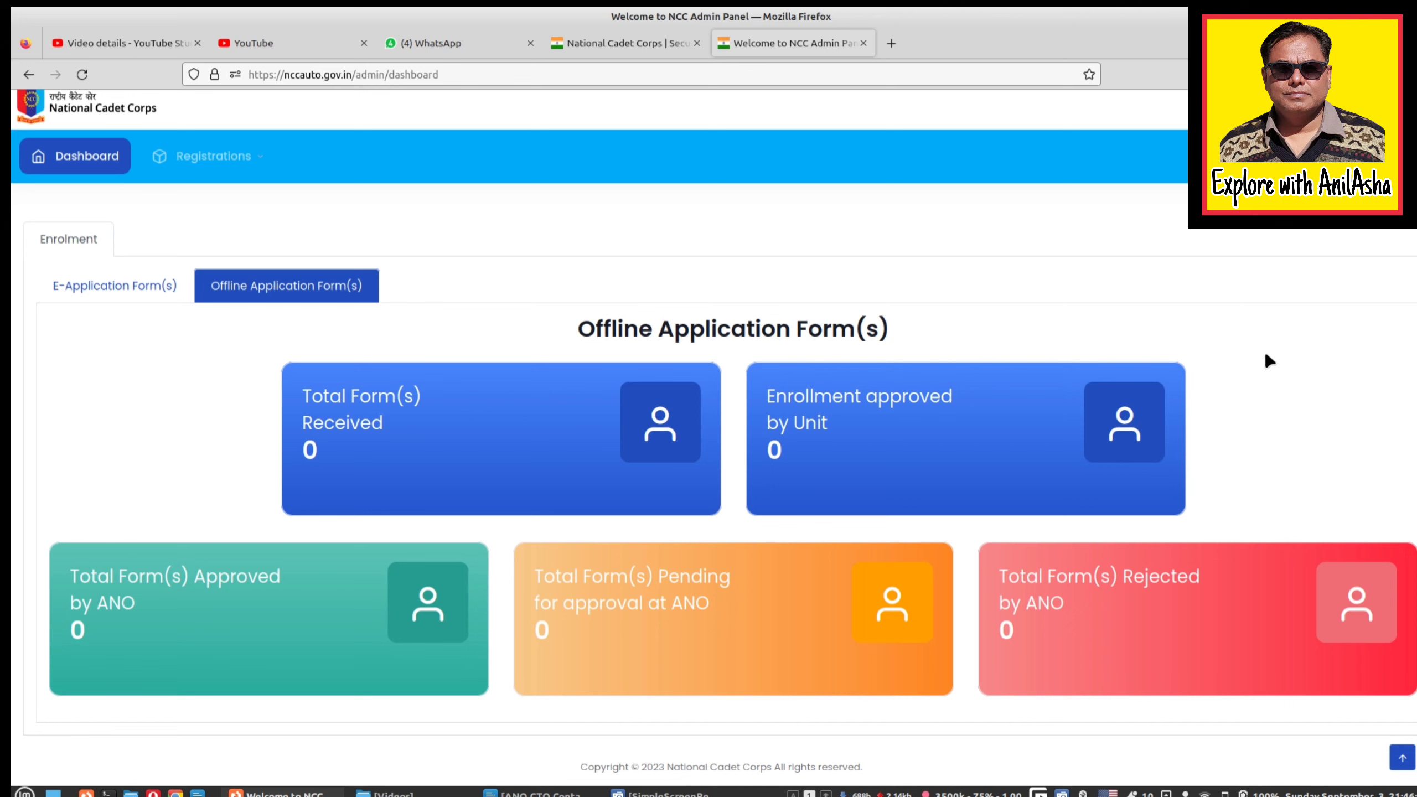
left_click(109, 281)
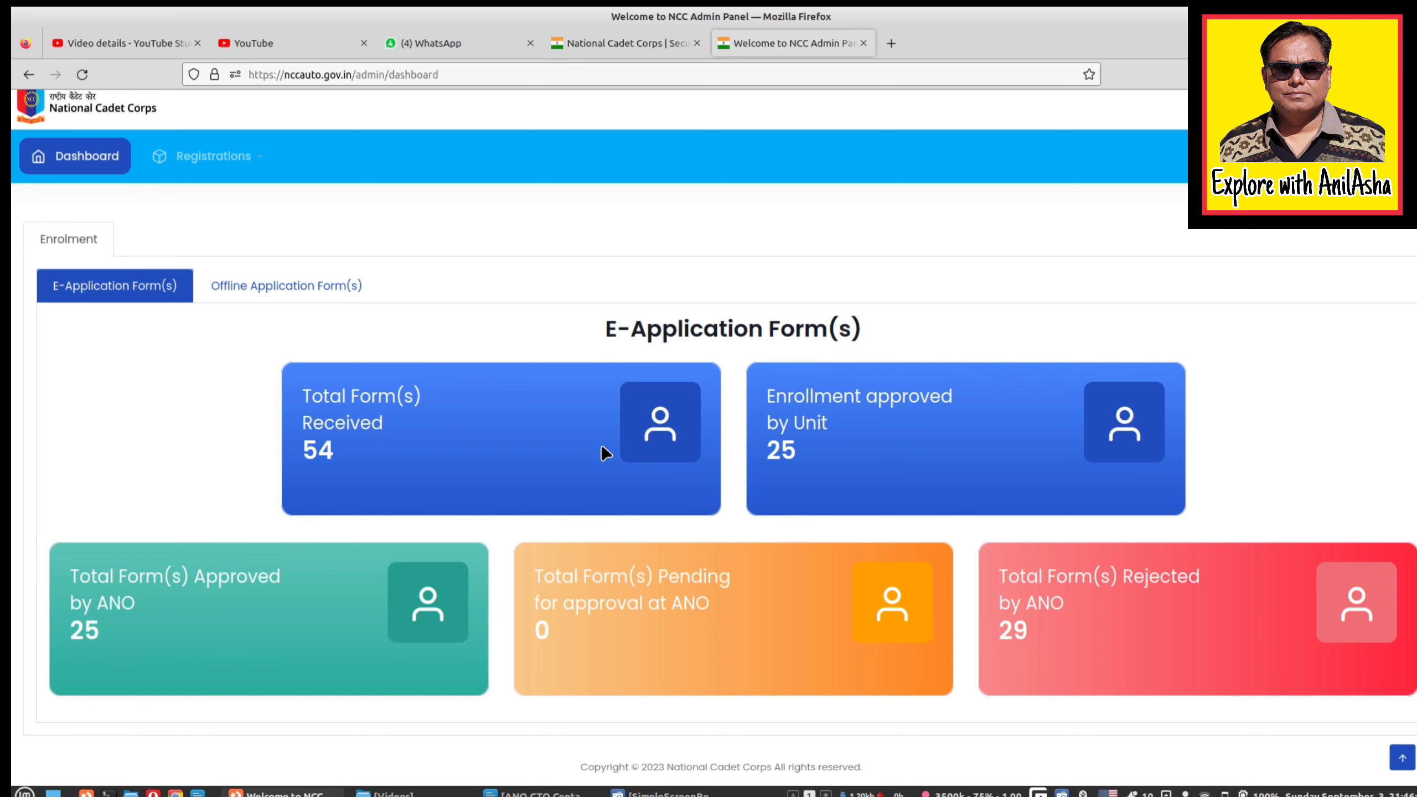
Open the list of all received E-Application Forms and sort it by enrolment date, newest first.
left_click(666, 416)
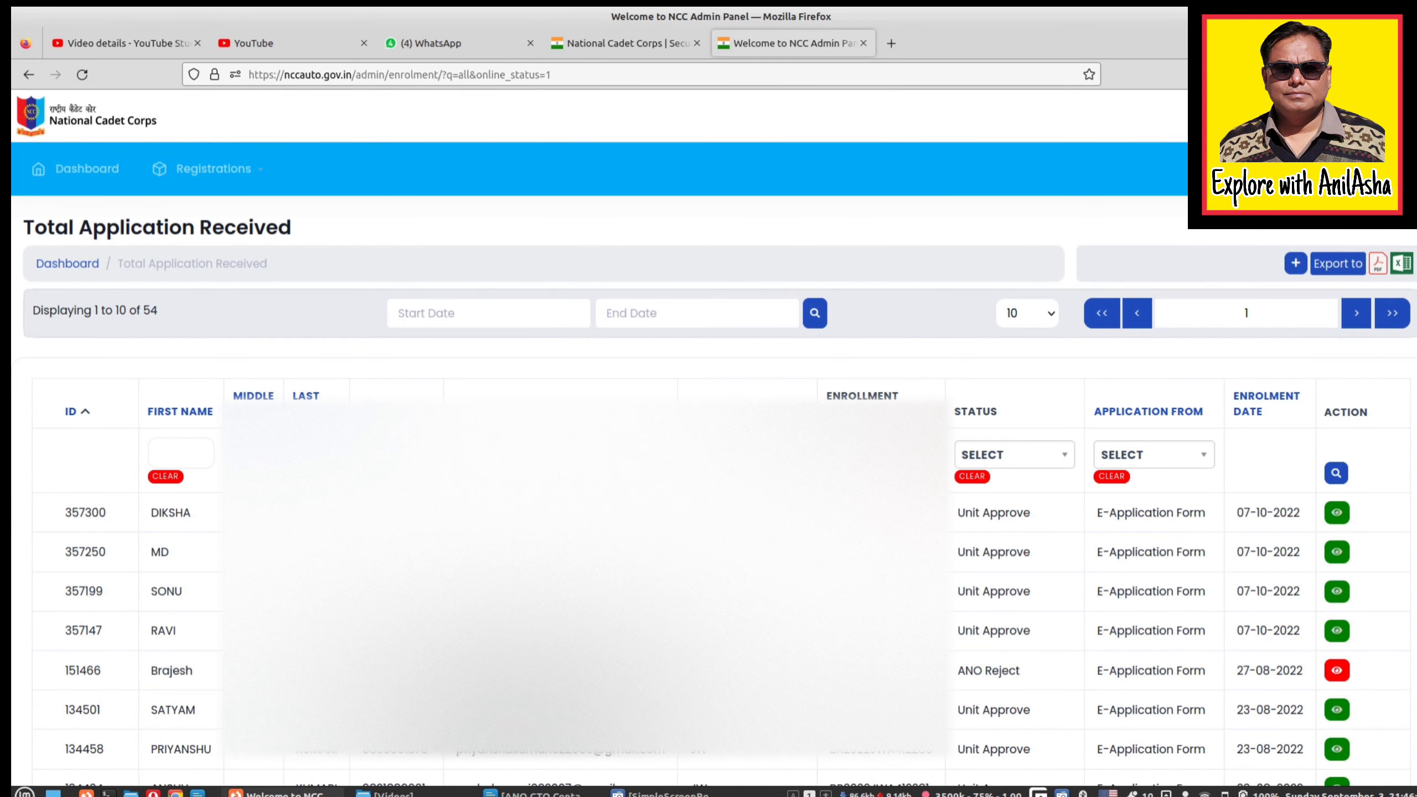
scroll(1258, 301, "down", 2)
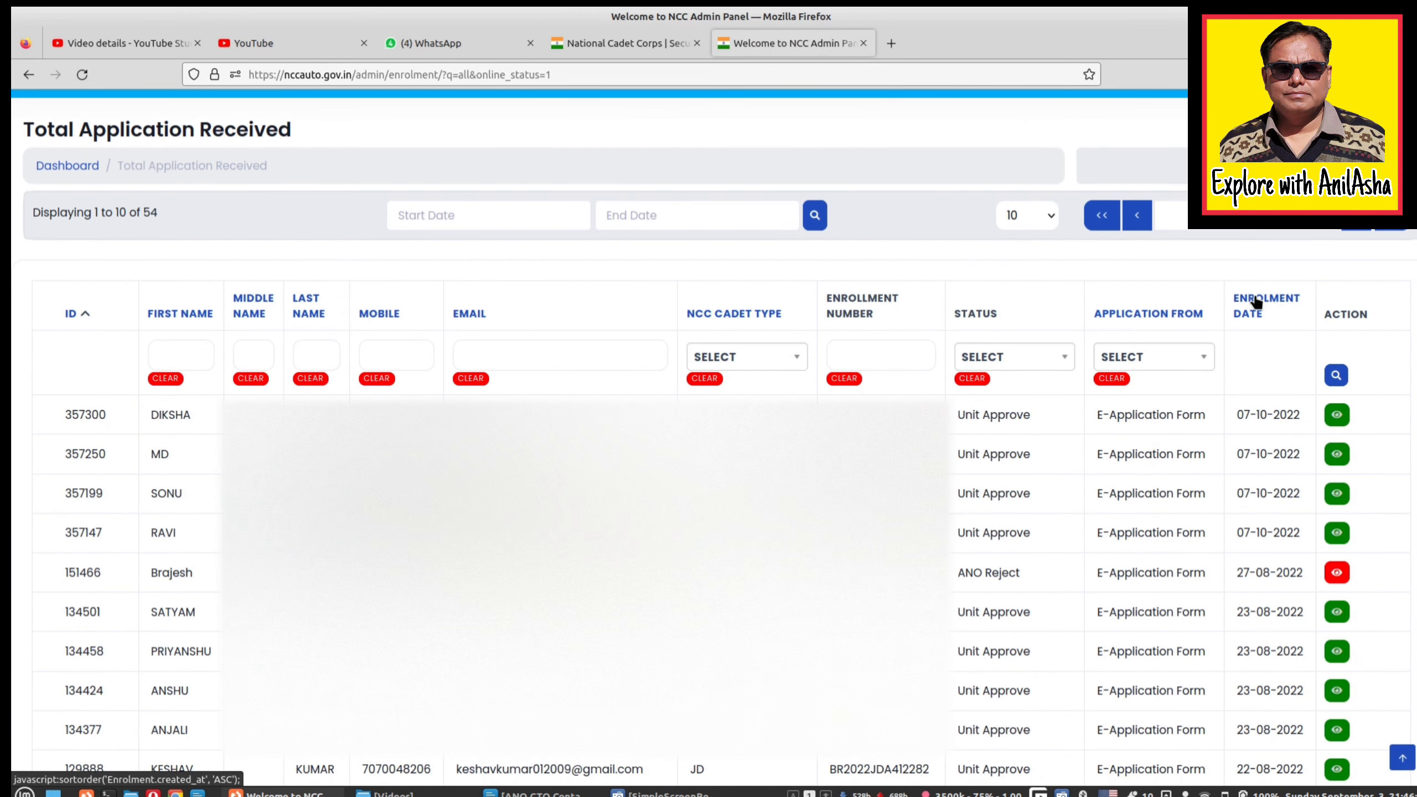
left_click(1257, 304)
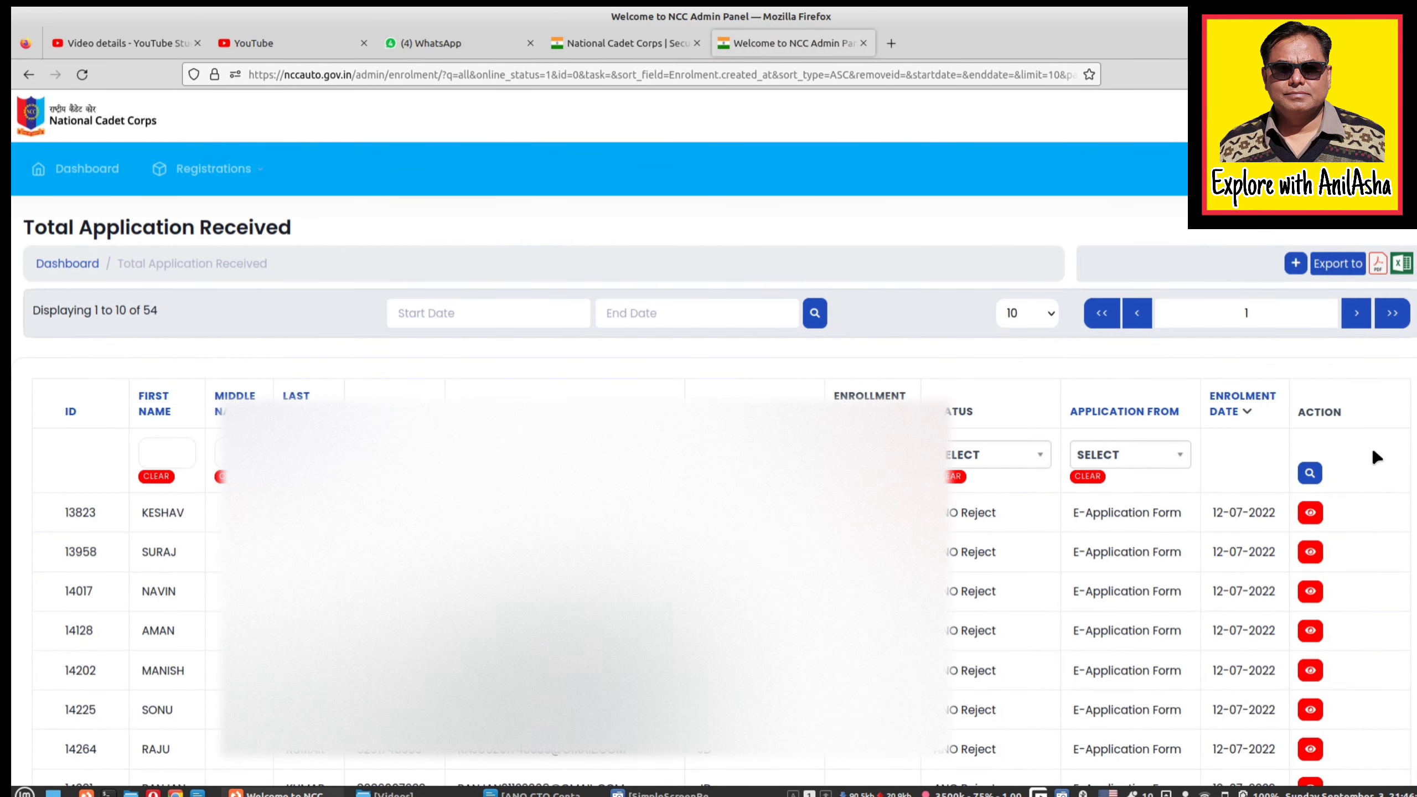
left_click(1232, 402)
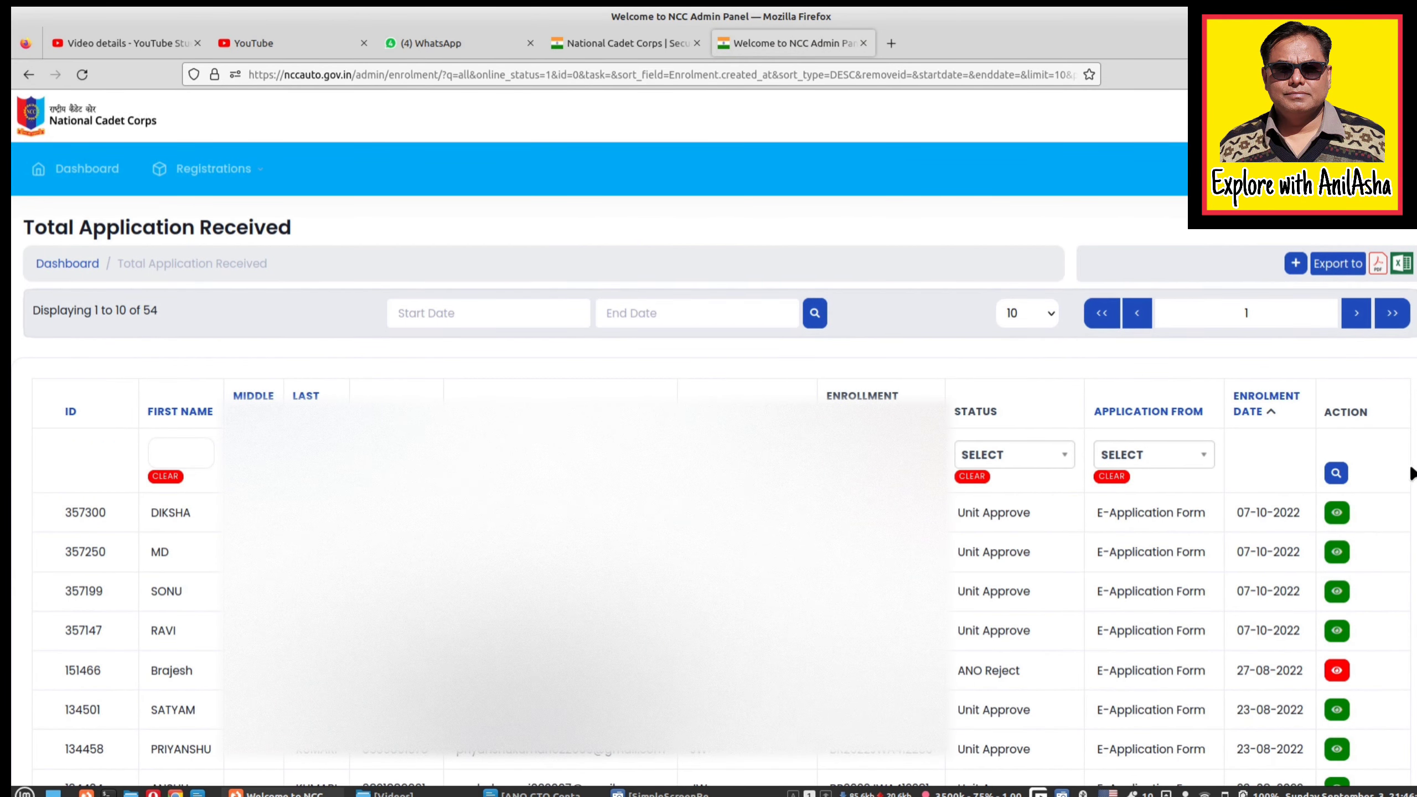
scroll(1257, 319, "down", 2)
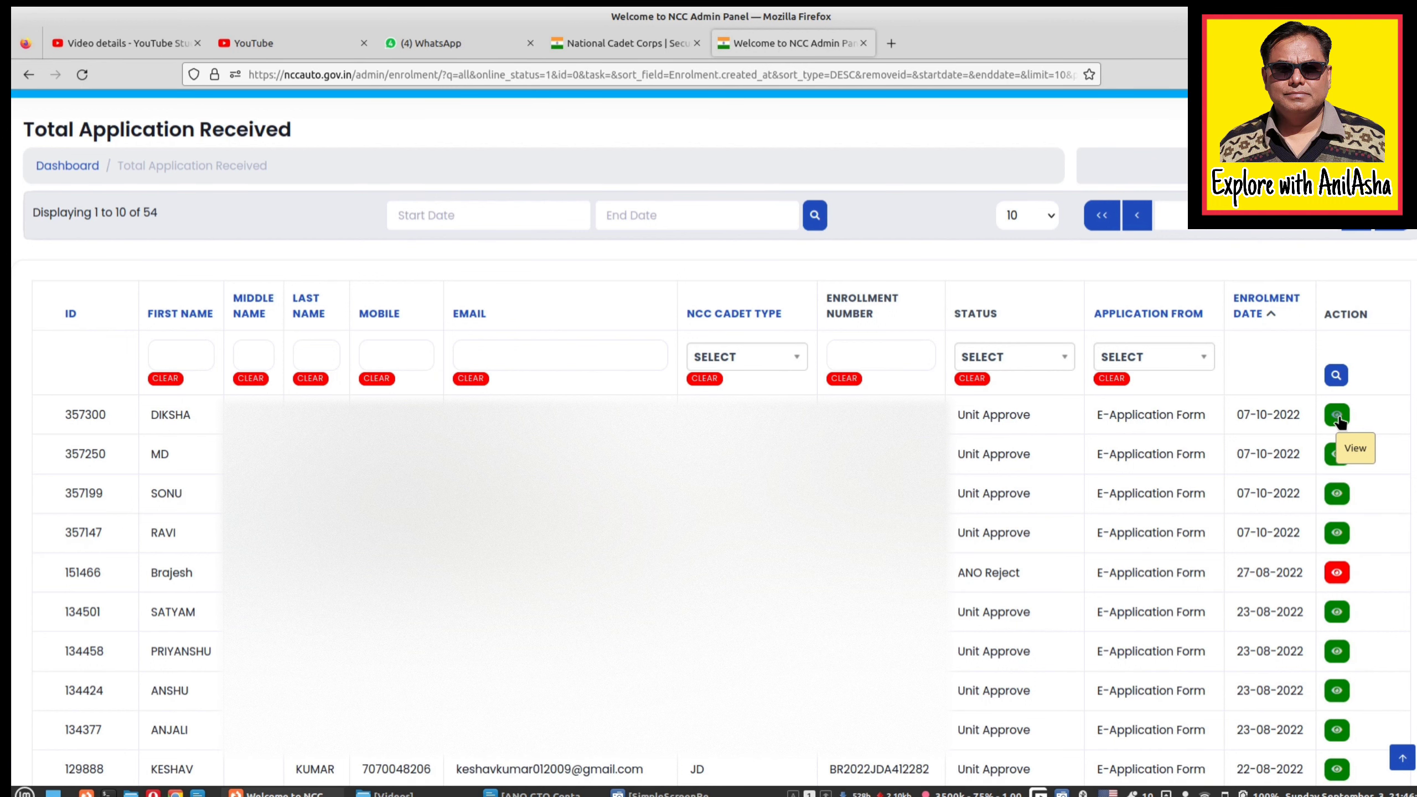
Return to the dashboard and open the list of all received Offline Application Forms.
left_click(46, 167)
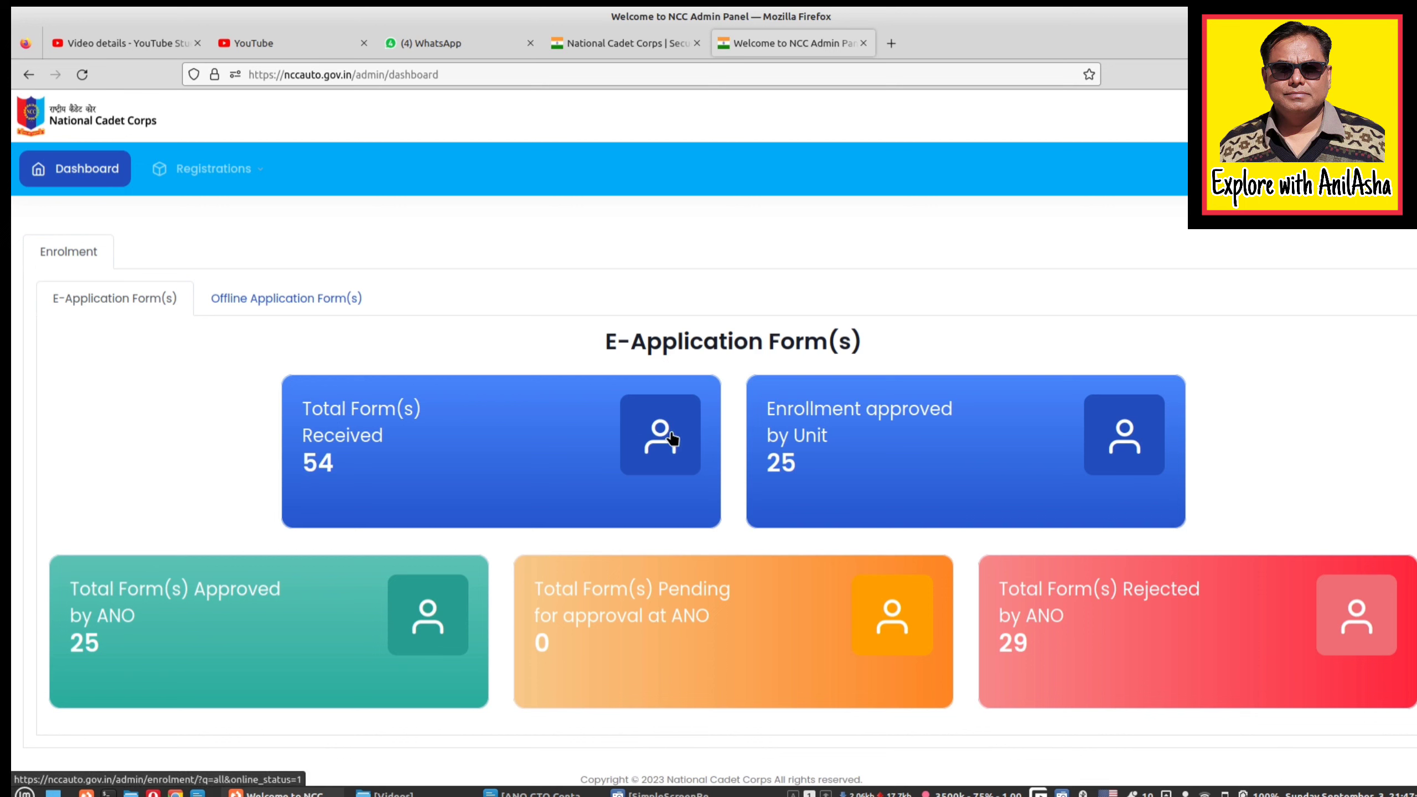
left_click(303, 299)
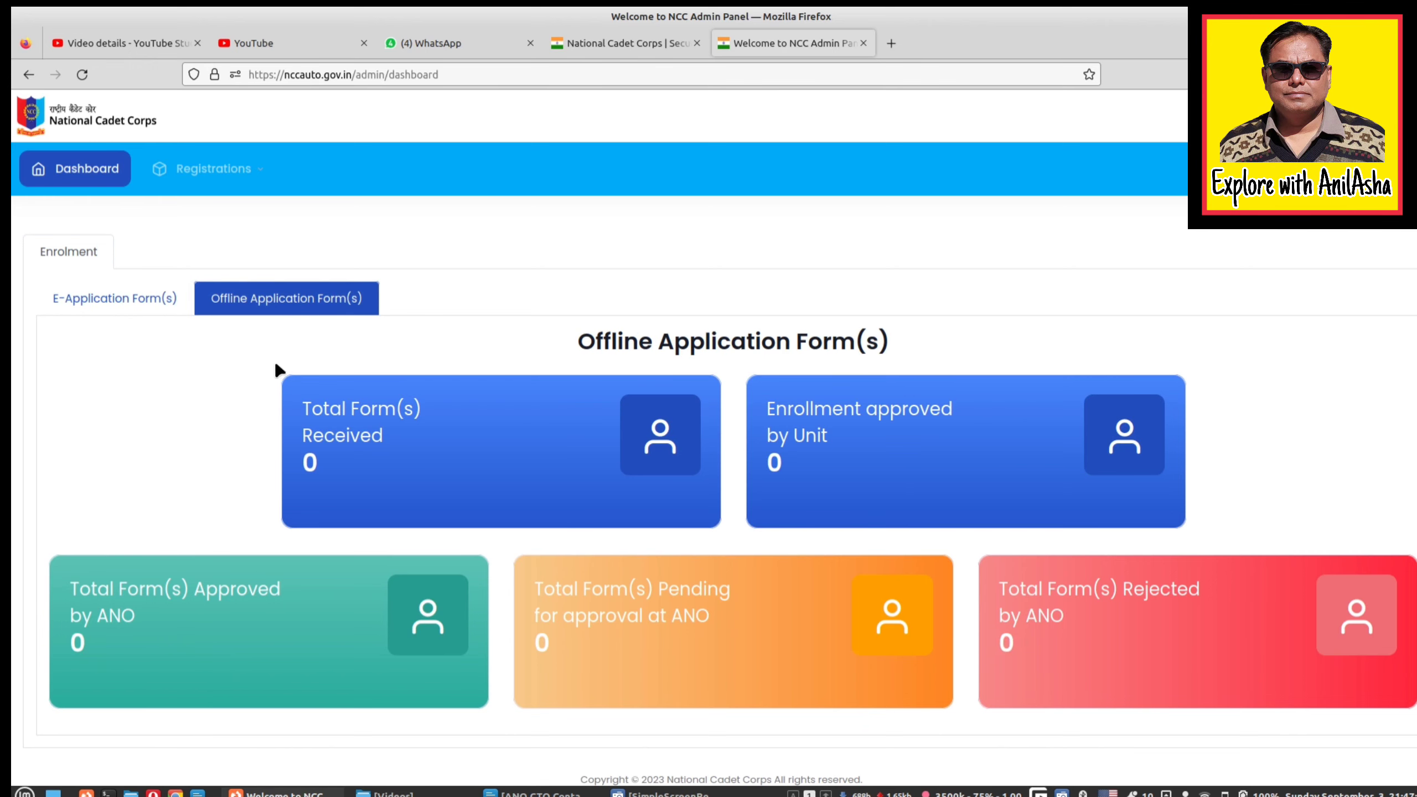
left_click(659, 442)
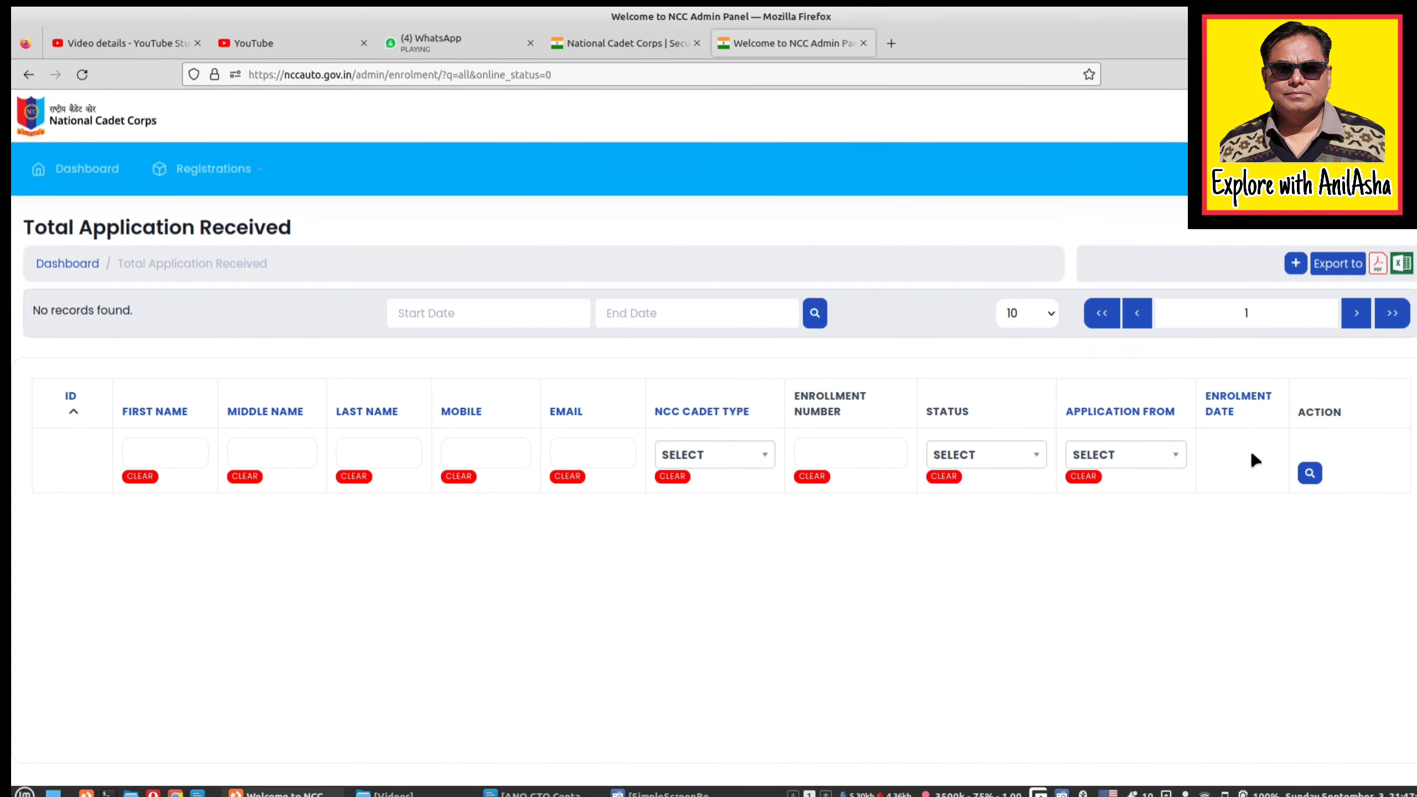
Go back to the dashboard, open the Enrolment listing under Registrations and look through its records.
left_click(69, 264)
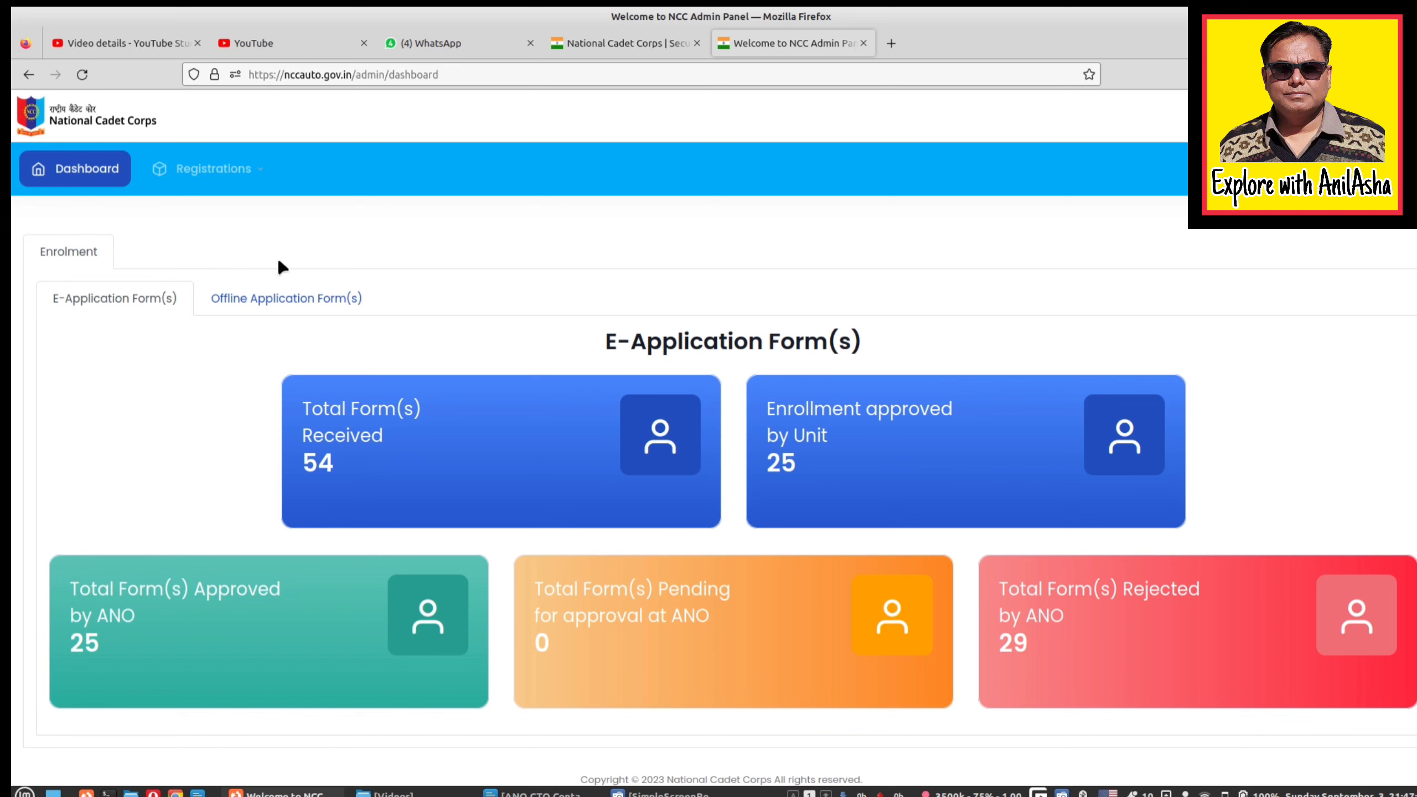
left_click(220, 173)
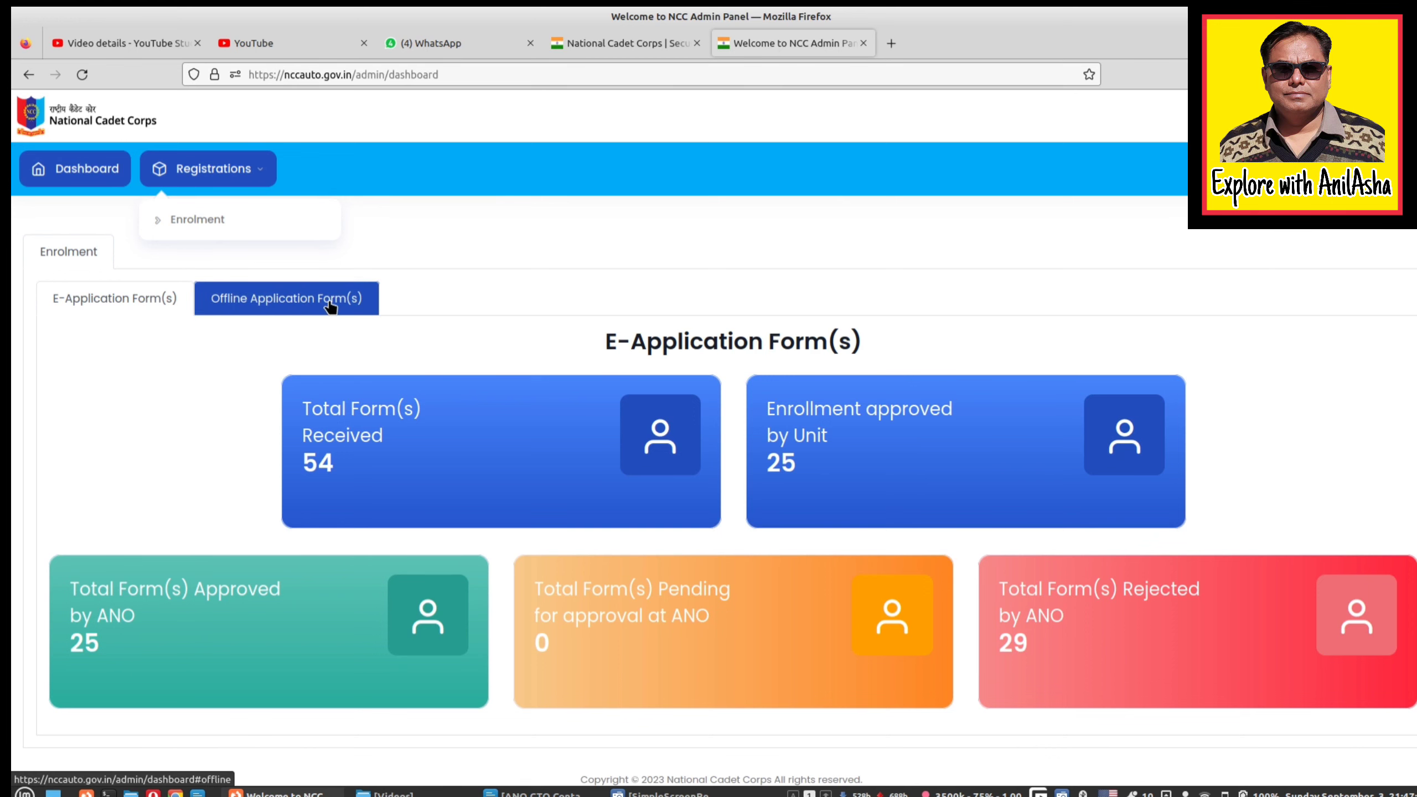
left_click(201, 221)
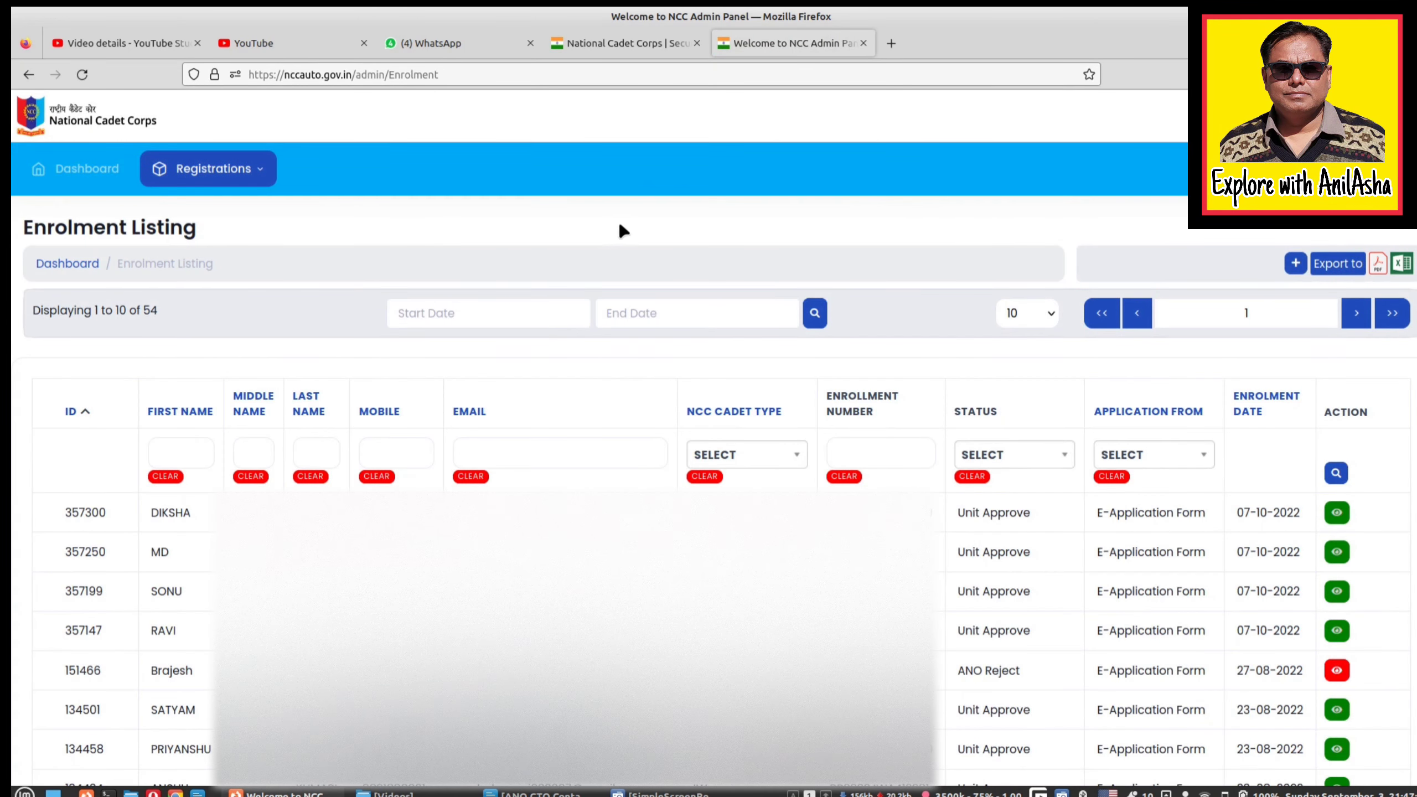
scroll(1377, 403, "down", 3)
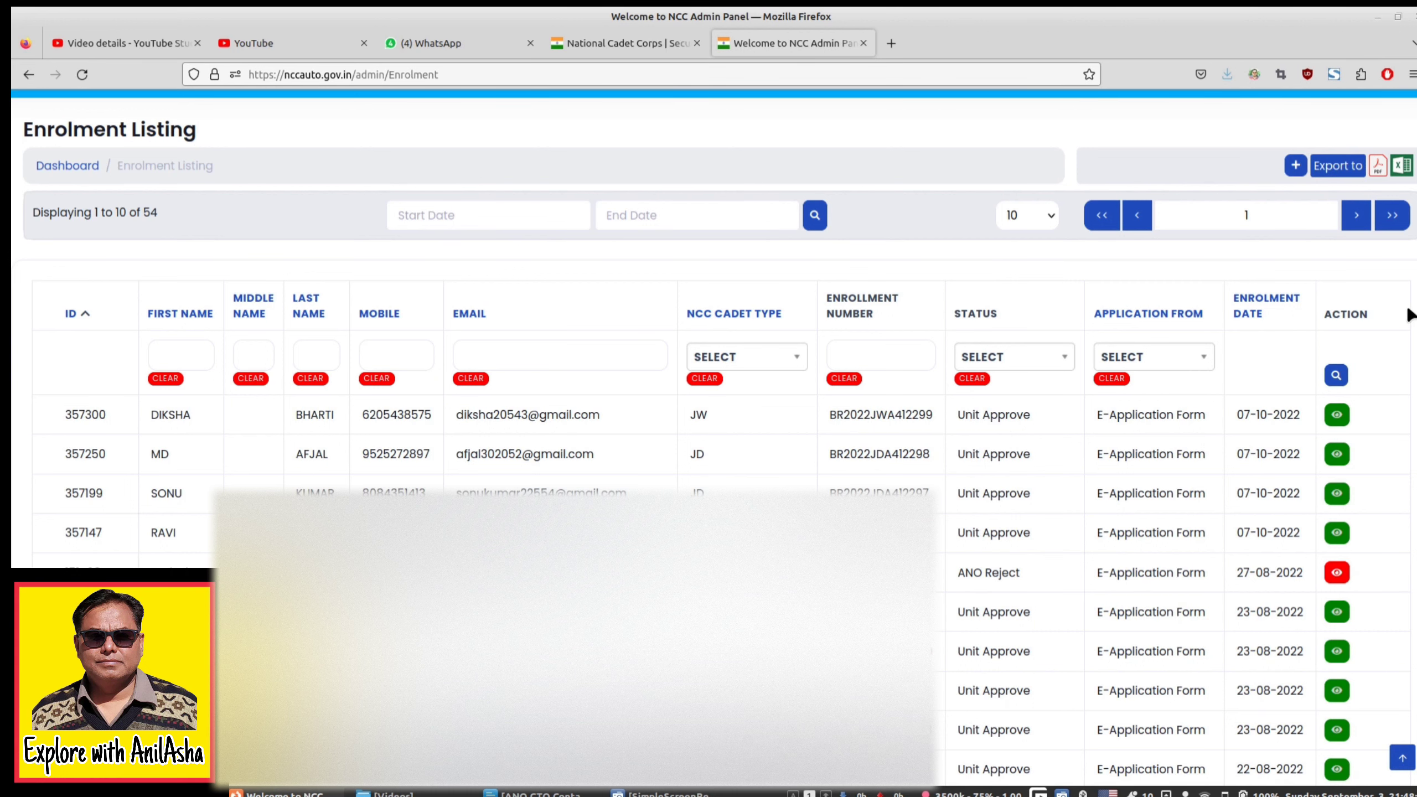
scroll(1409, 314, "up", 3)
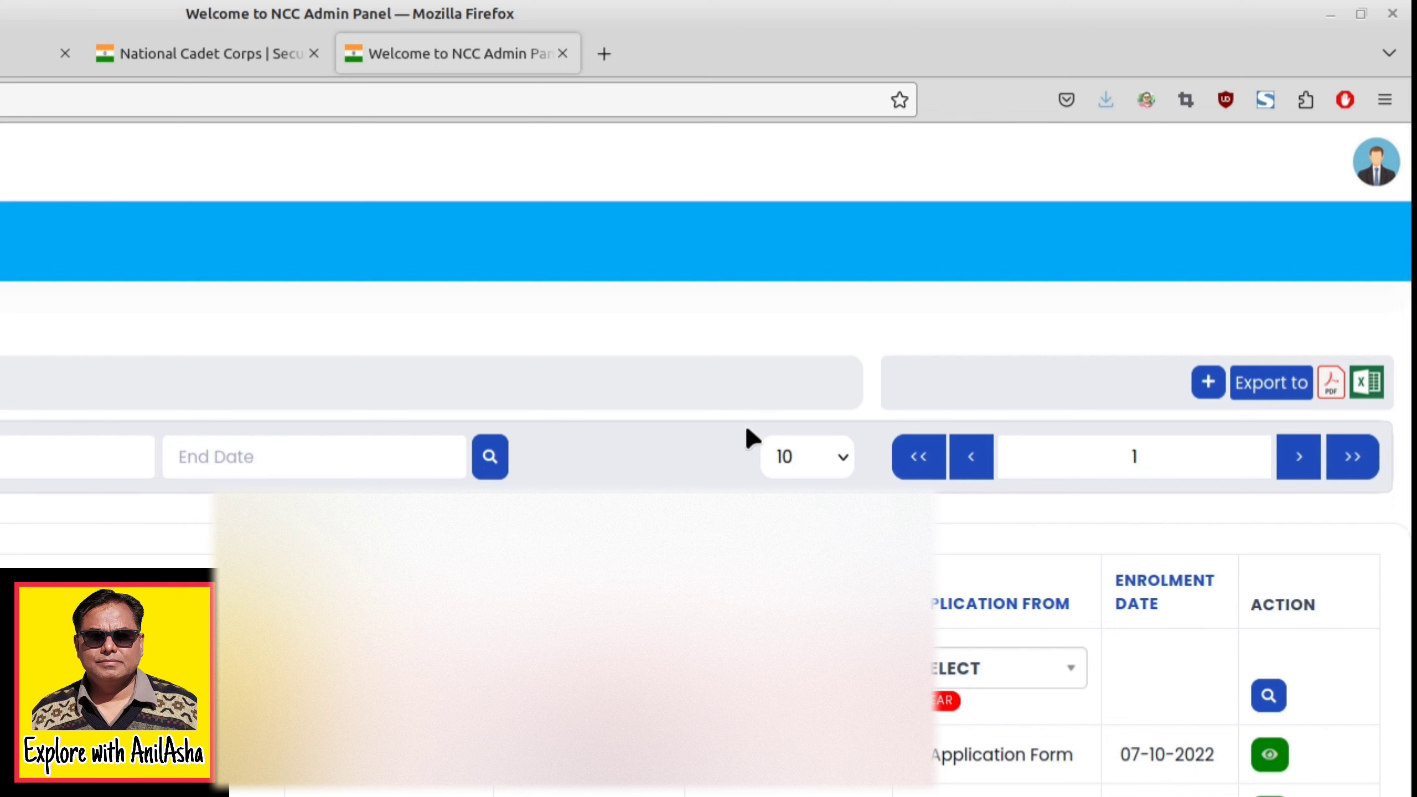
Open a blank Add Enrolment form and review its photo, personal detail and parents' address fields.
left_click(1206, 386)
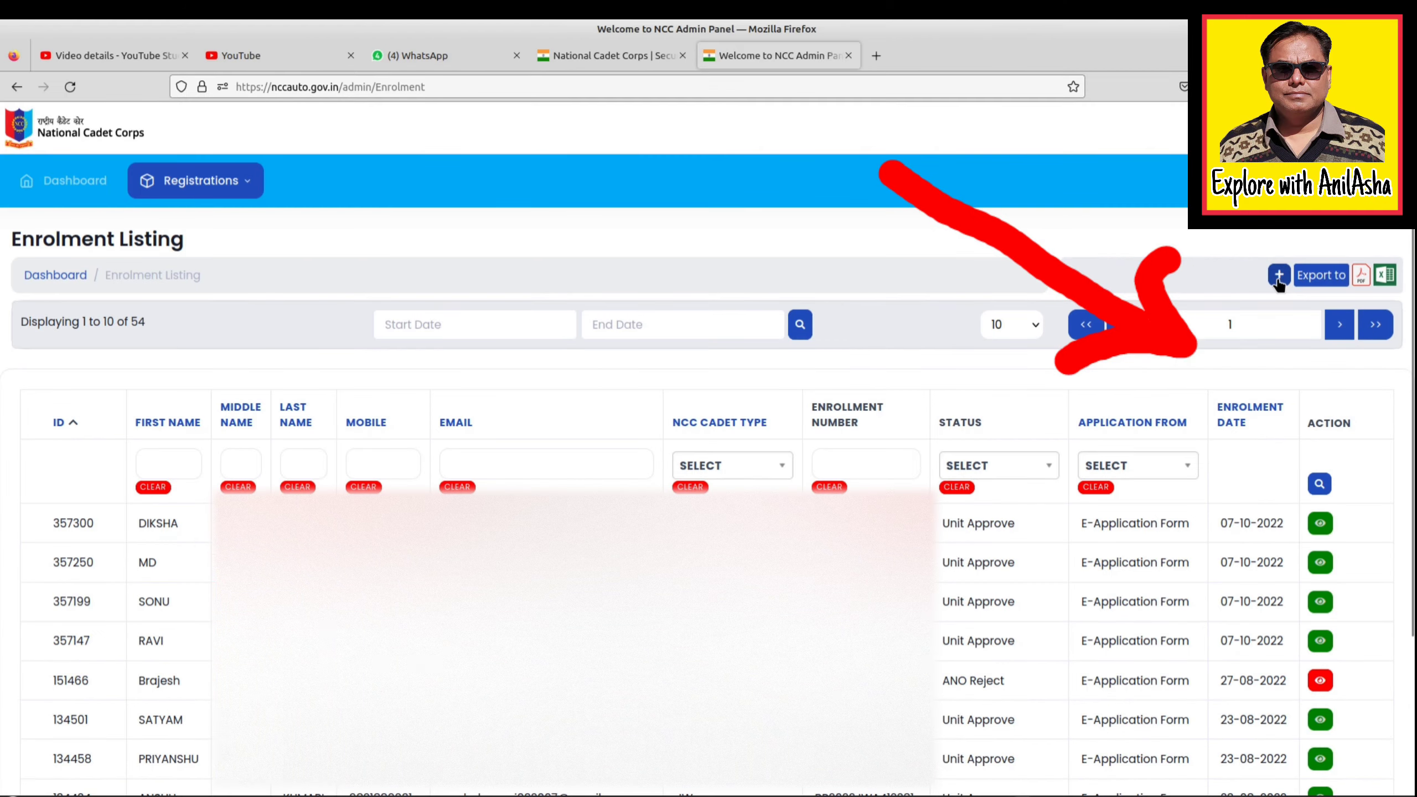
left_click(1206, 388)
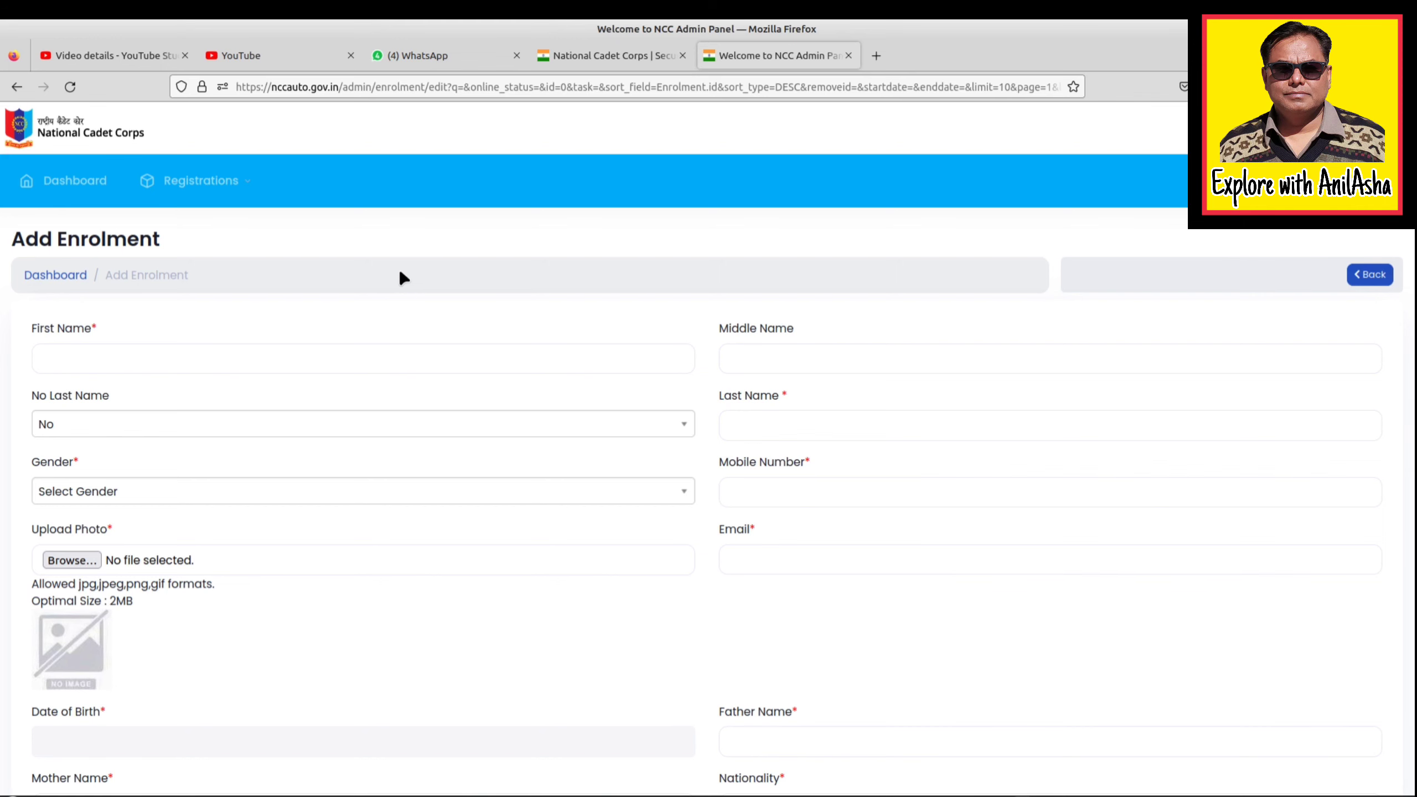
scroll(288, 357, "down", 2)
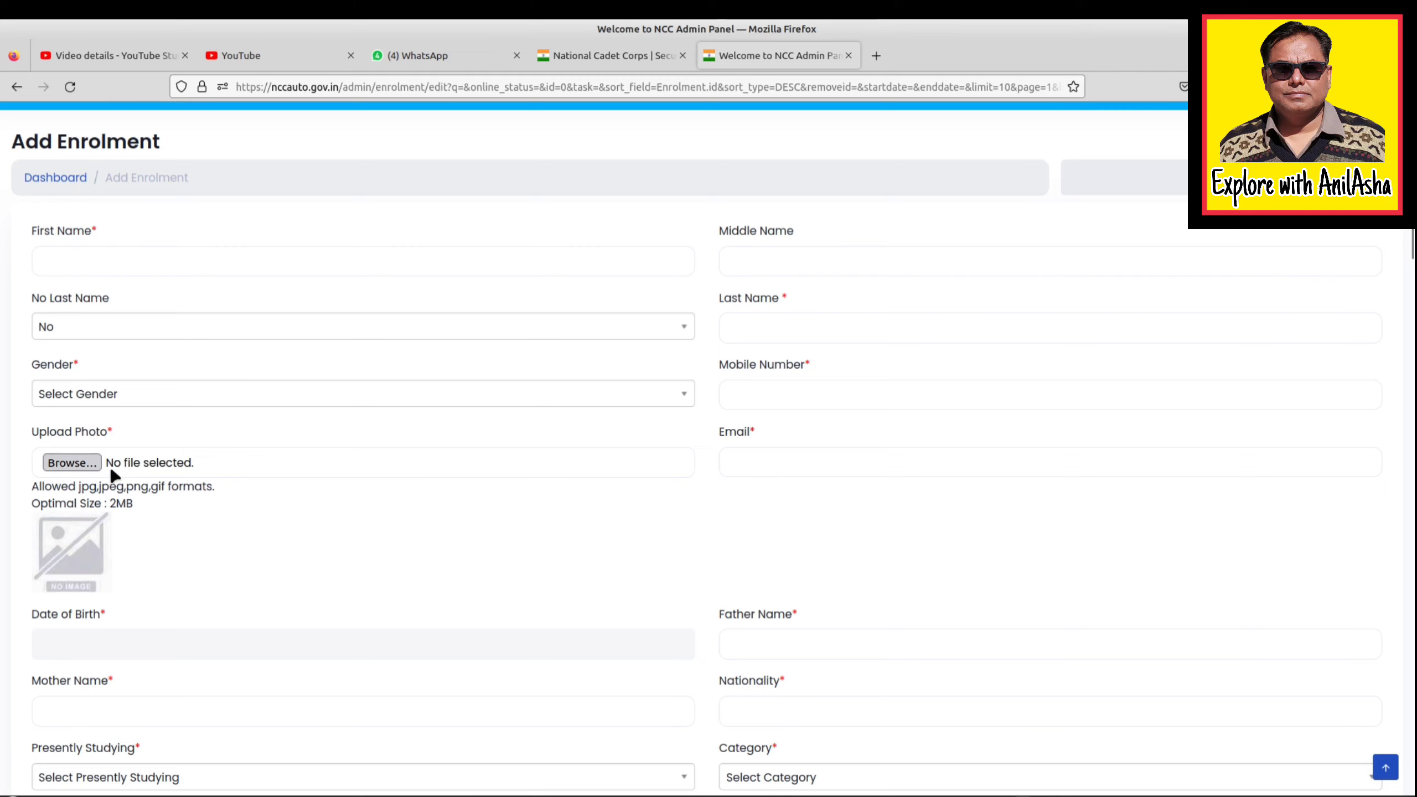
scroll(377, 491, "down", 2)
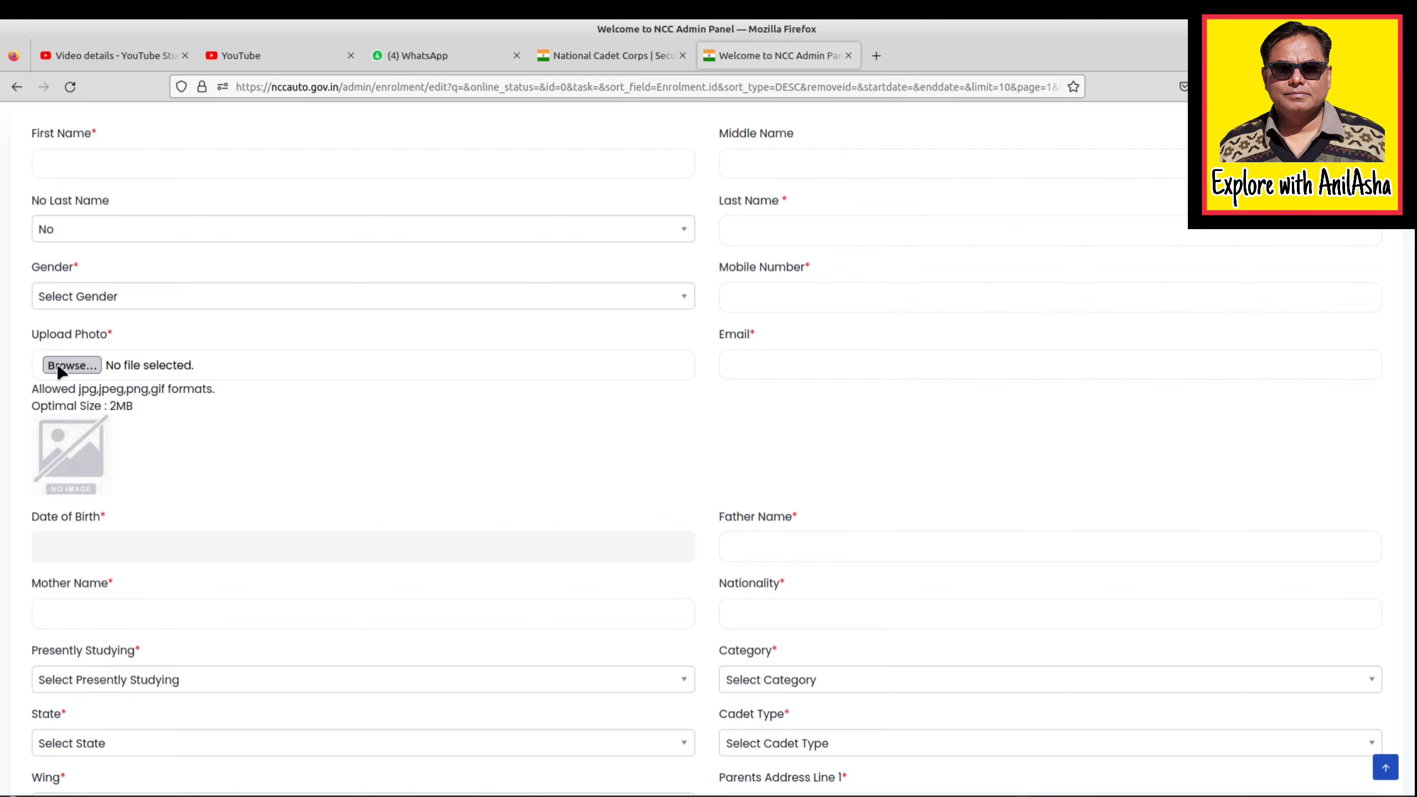
scroll(61, 371, "down", 3)
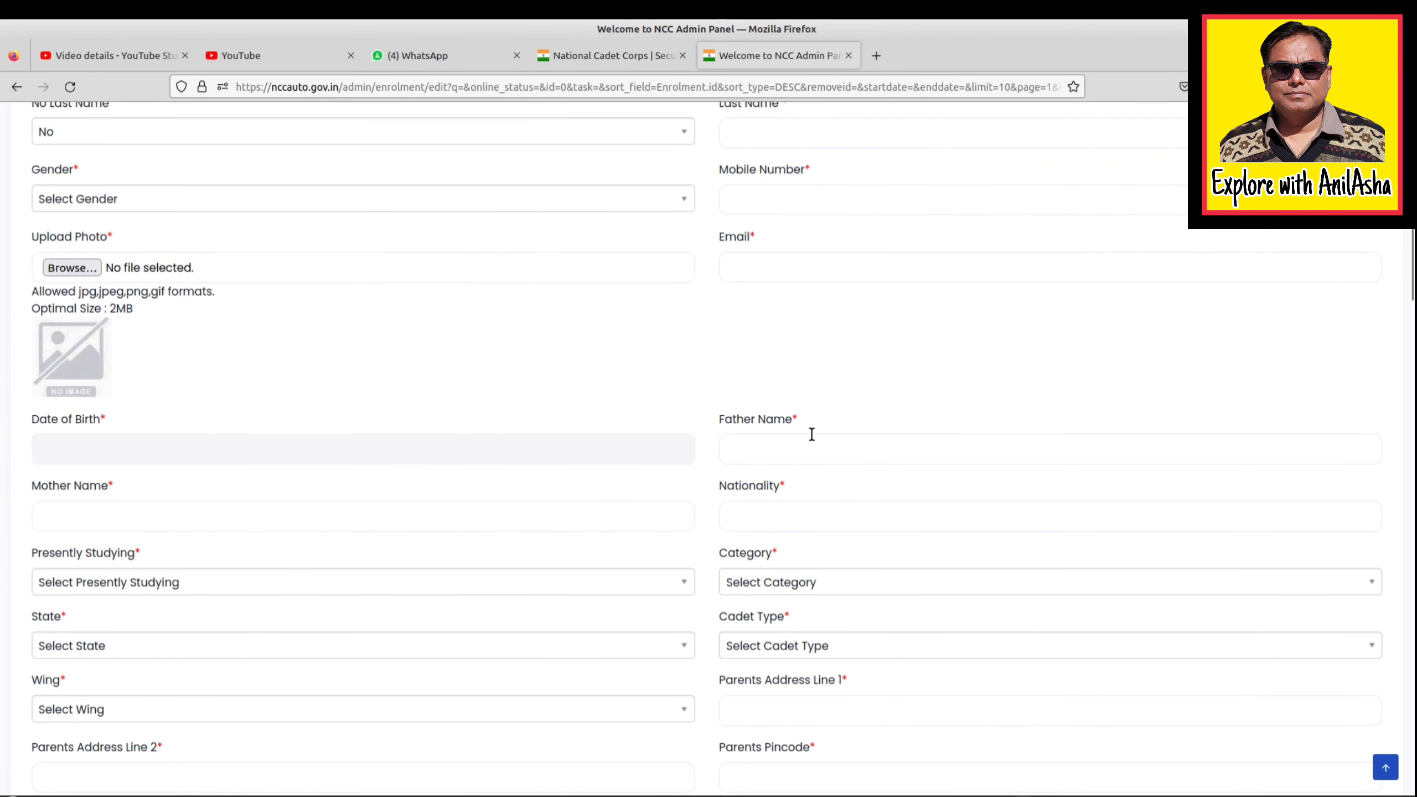
scroll(575, 510, "down", 3)
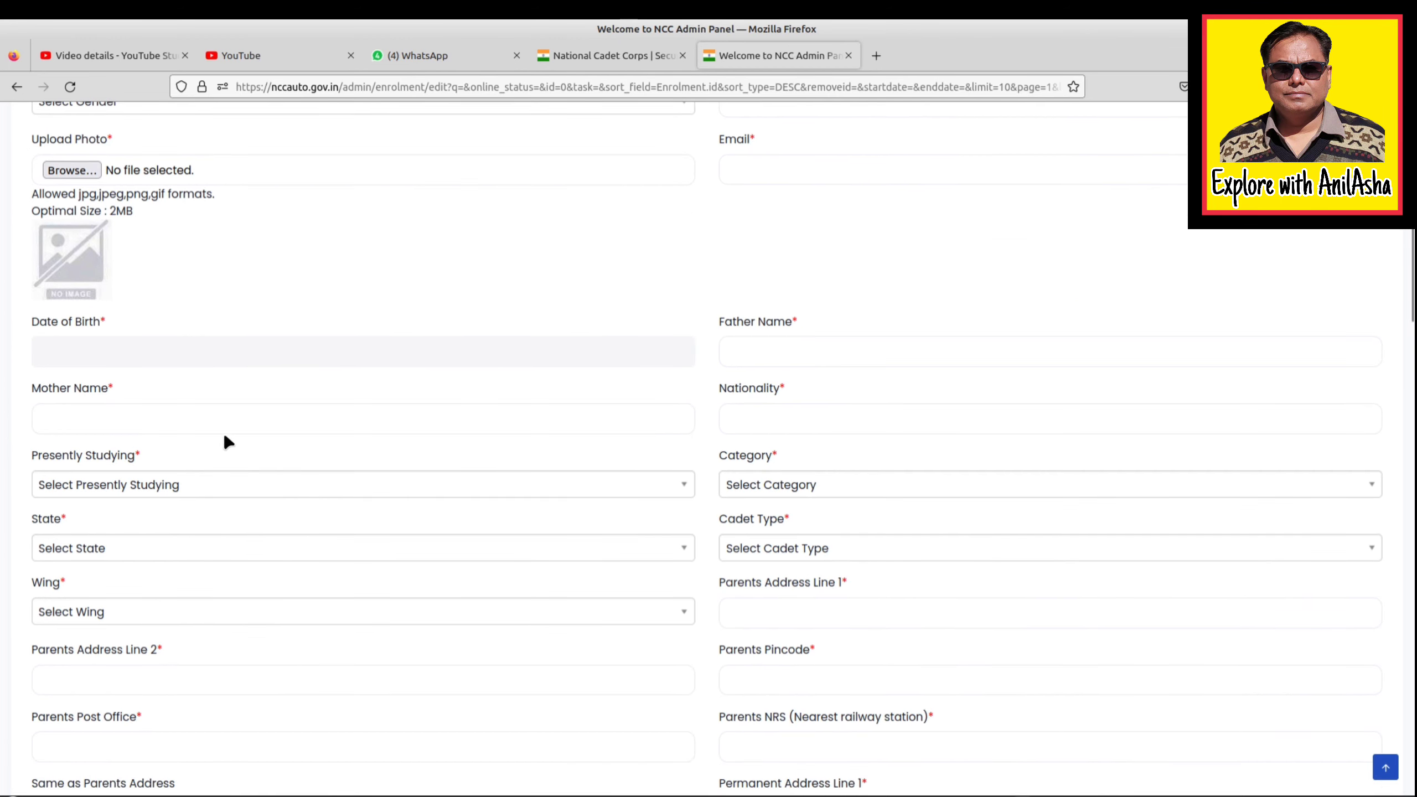
Check the options offered for Presently Studying and Category in the enrolment form without choosing any.
left_click(164, 485)
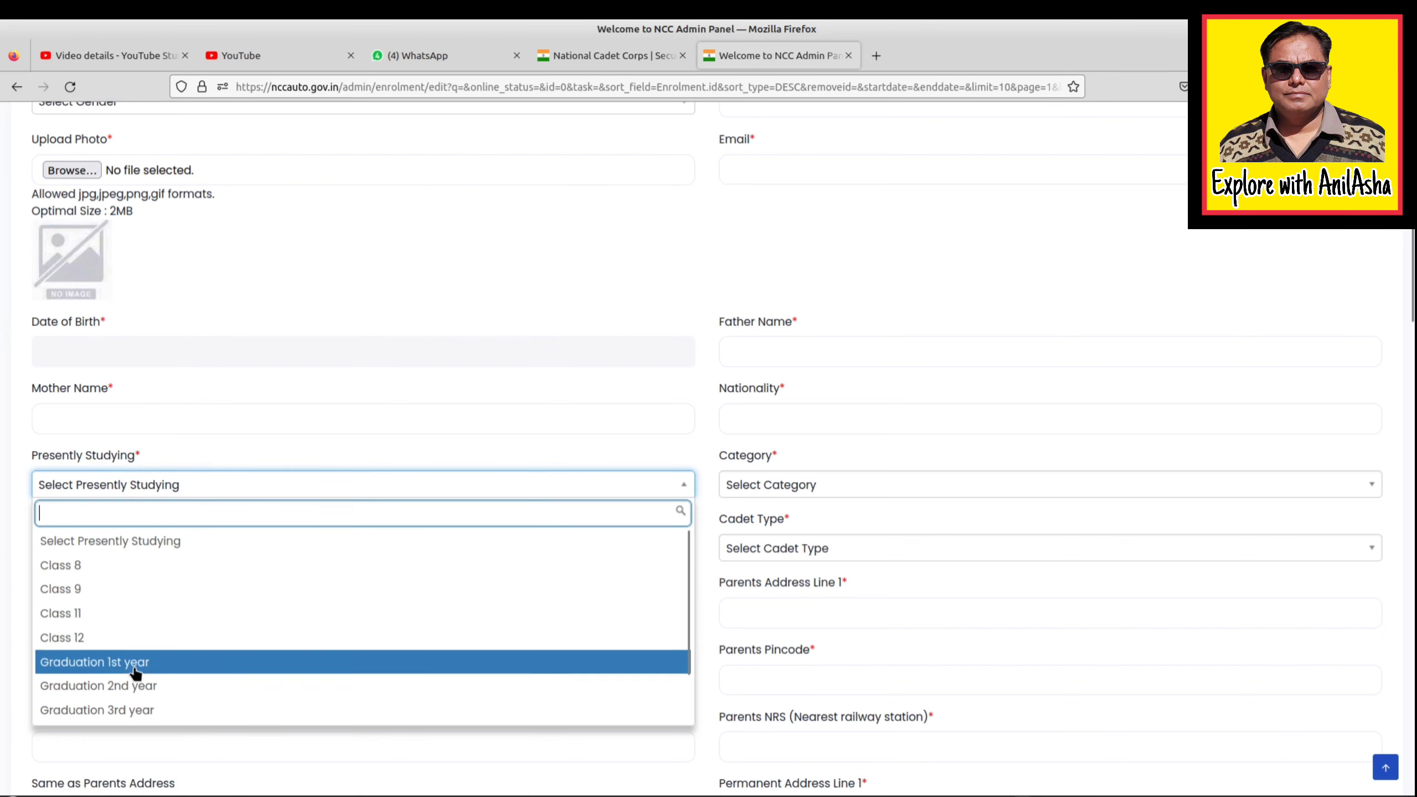
left_click(246, 430)
scroll(859, 473, "down", 2)
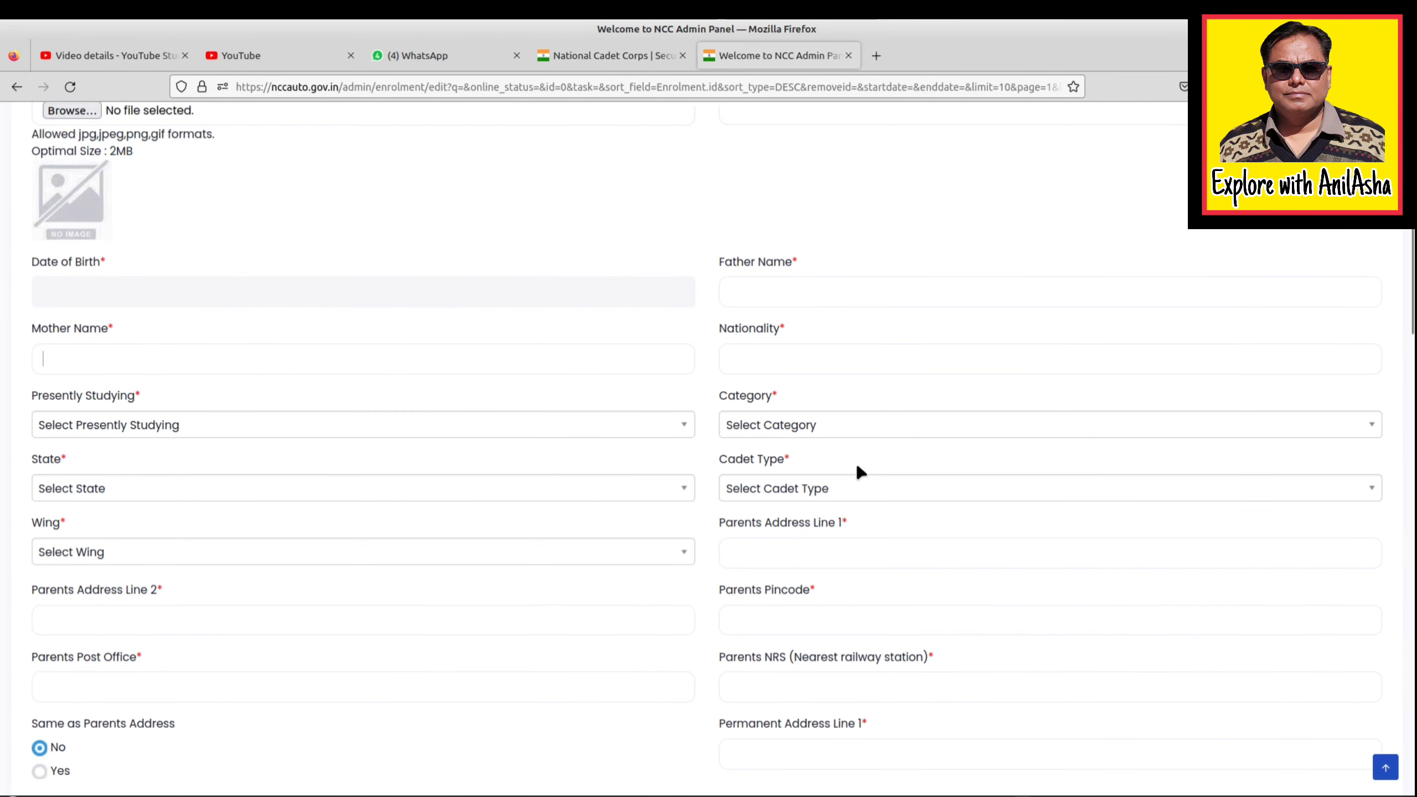
scroll(859, 473, "down", 1)
left_click(829, 394)
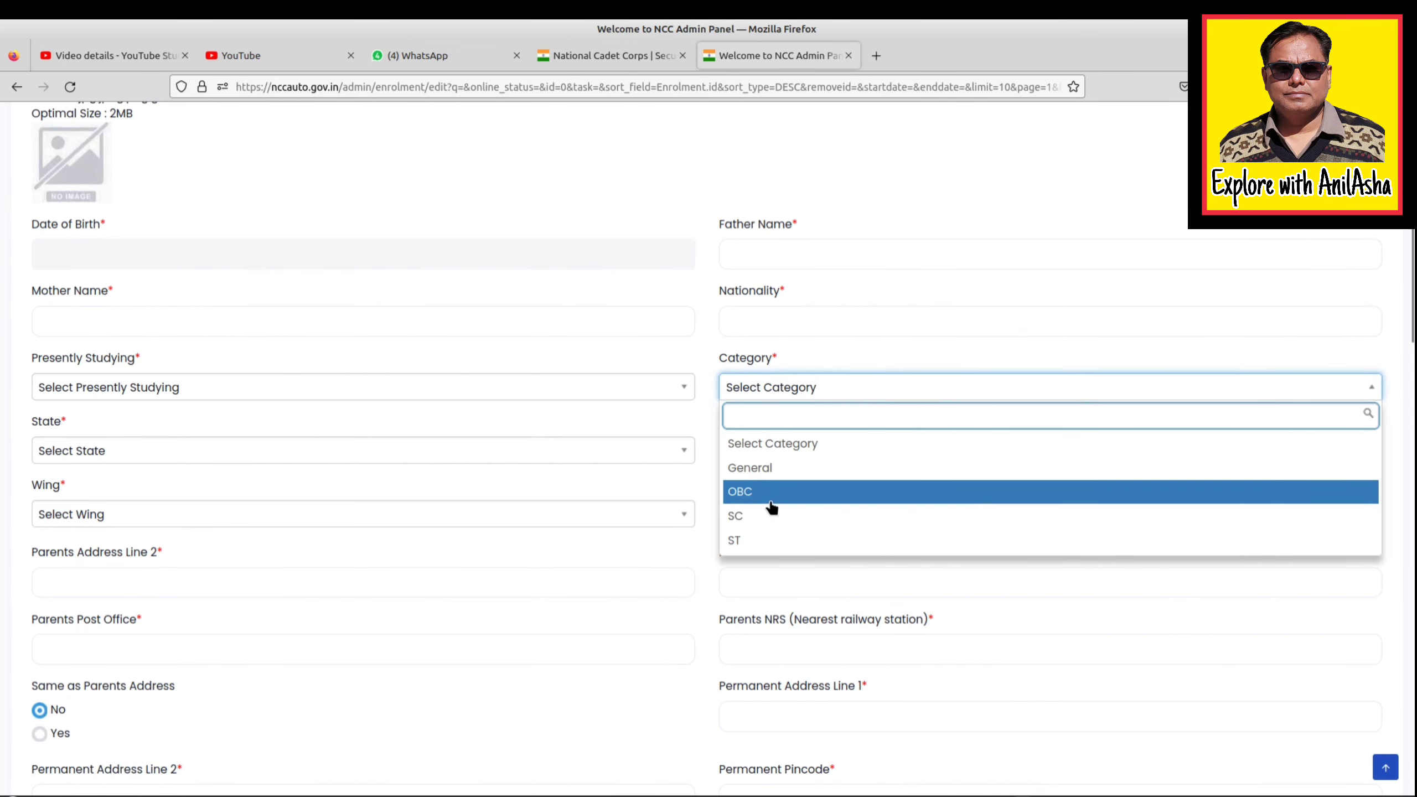
left_click(773, 388)
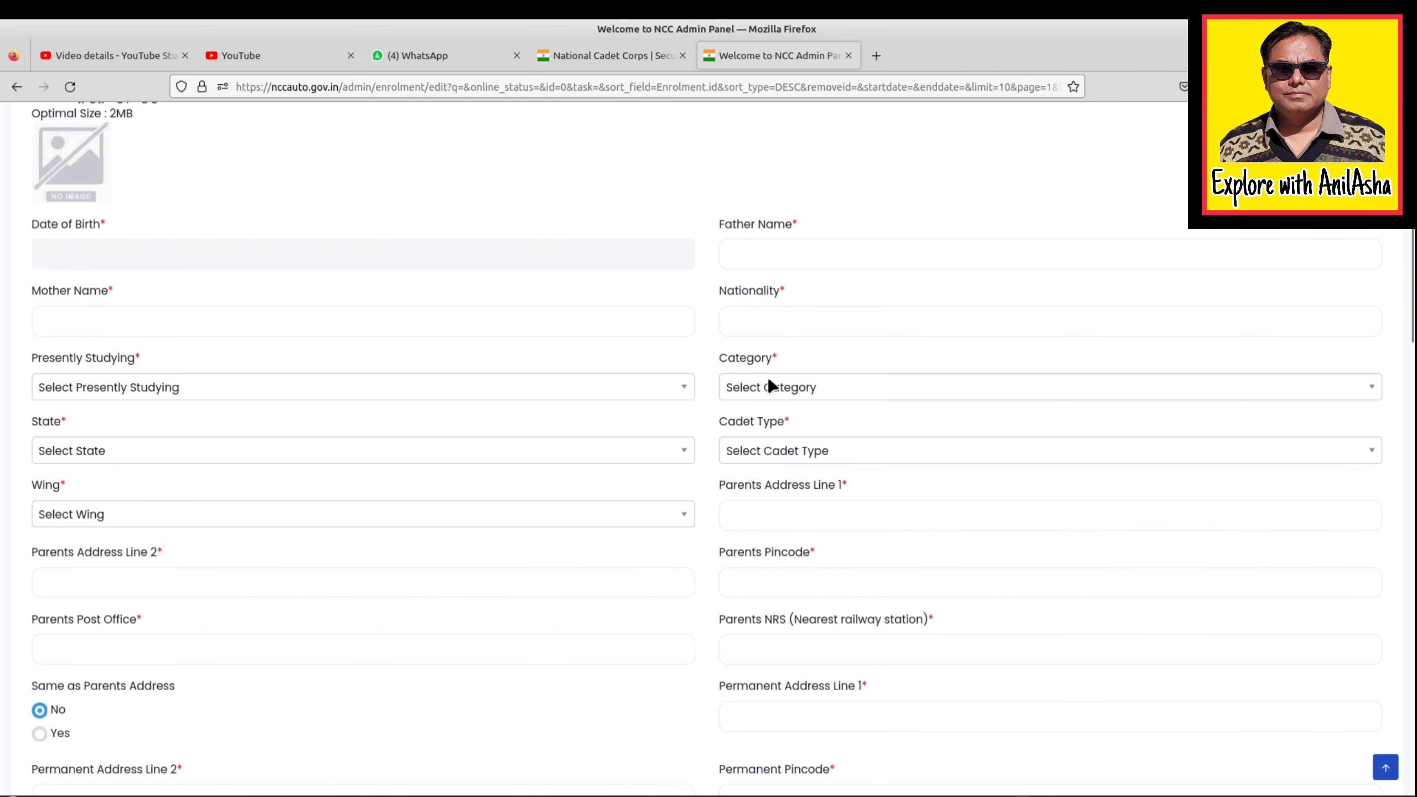
Check the State, Cadet Type and Wing selections in the enrolment form without choosing any option.
left_click(154, 458)
left_click(154, 458)
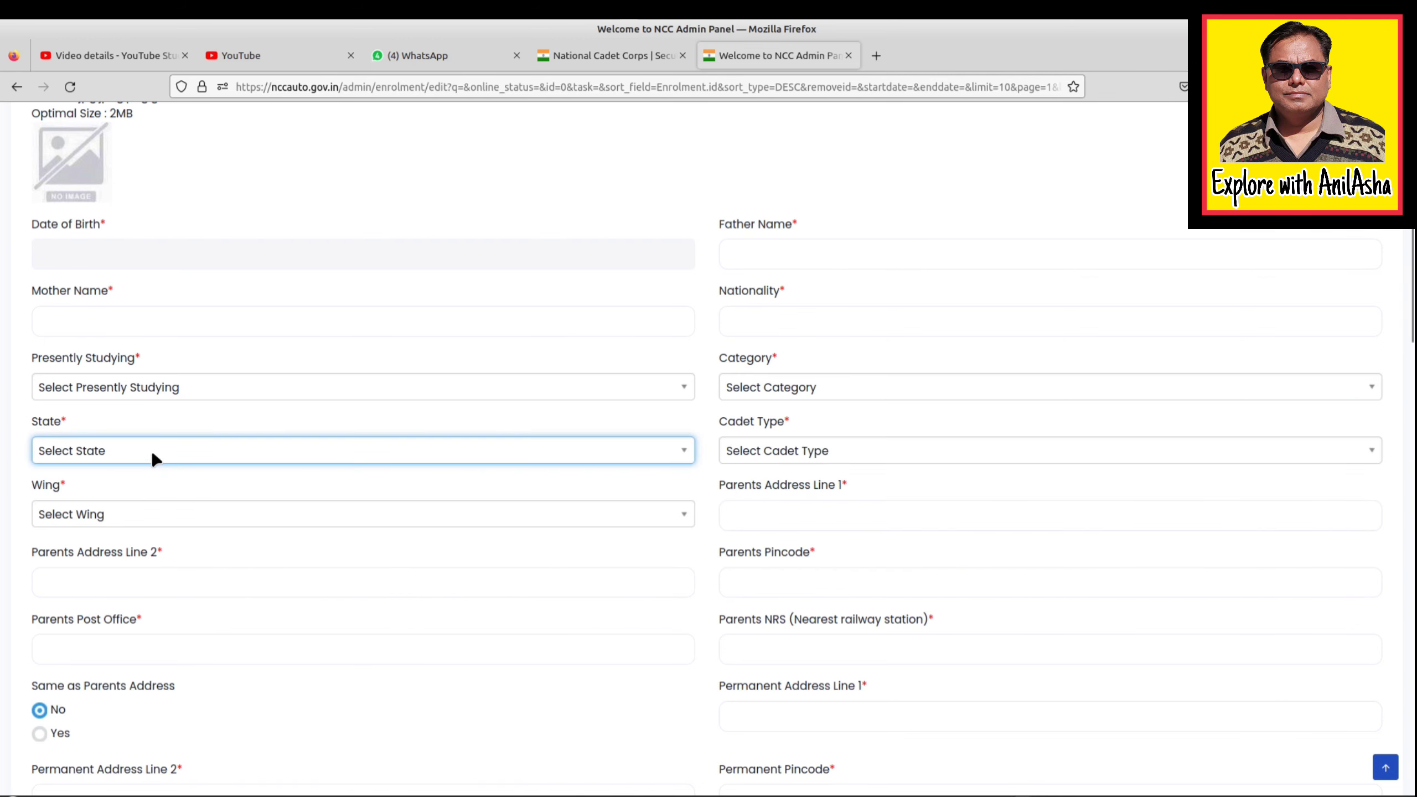
left_click(779, 450)
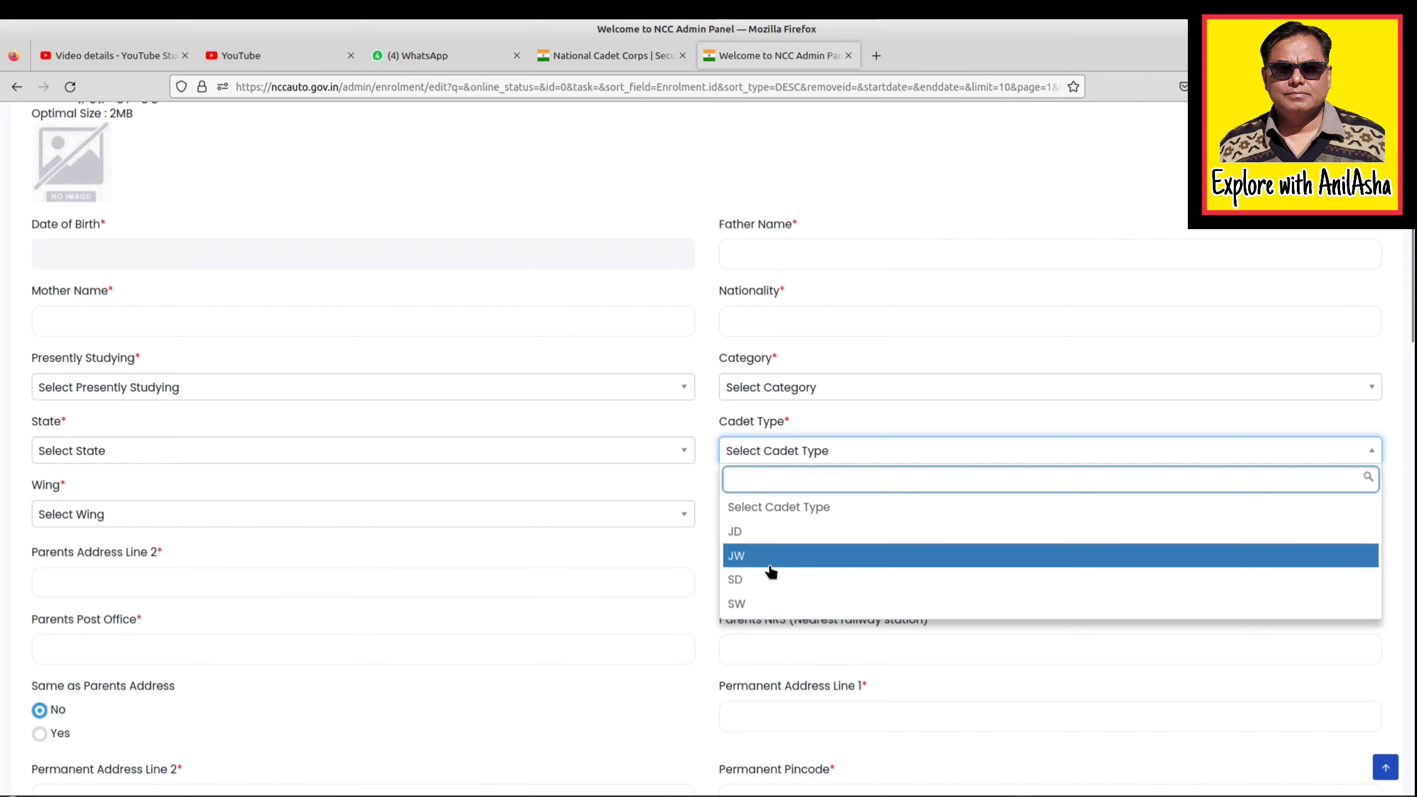
left_click(875, 429)
left_click(180, 516)
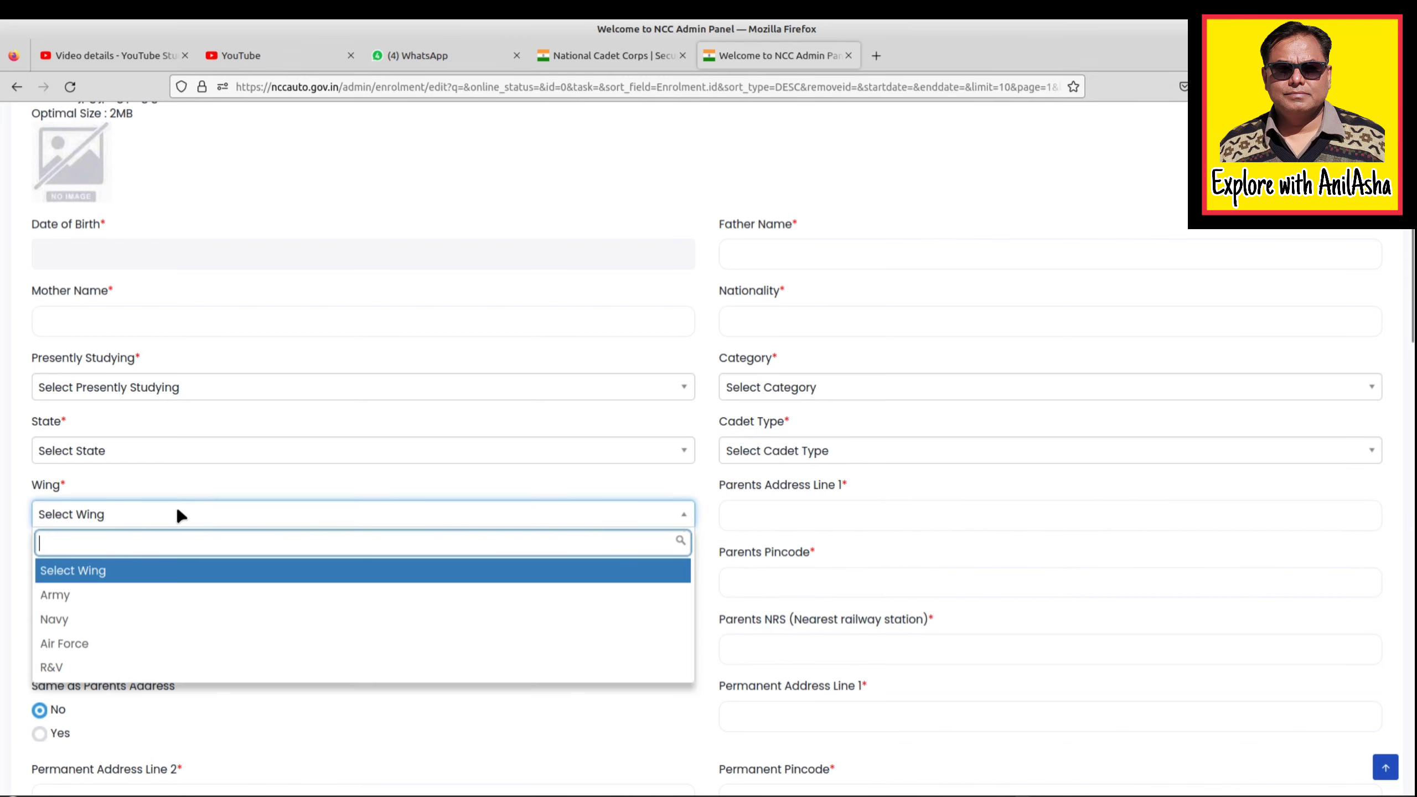
left_click(182, 514)
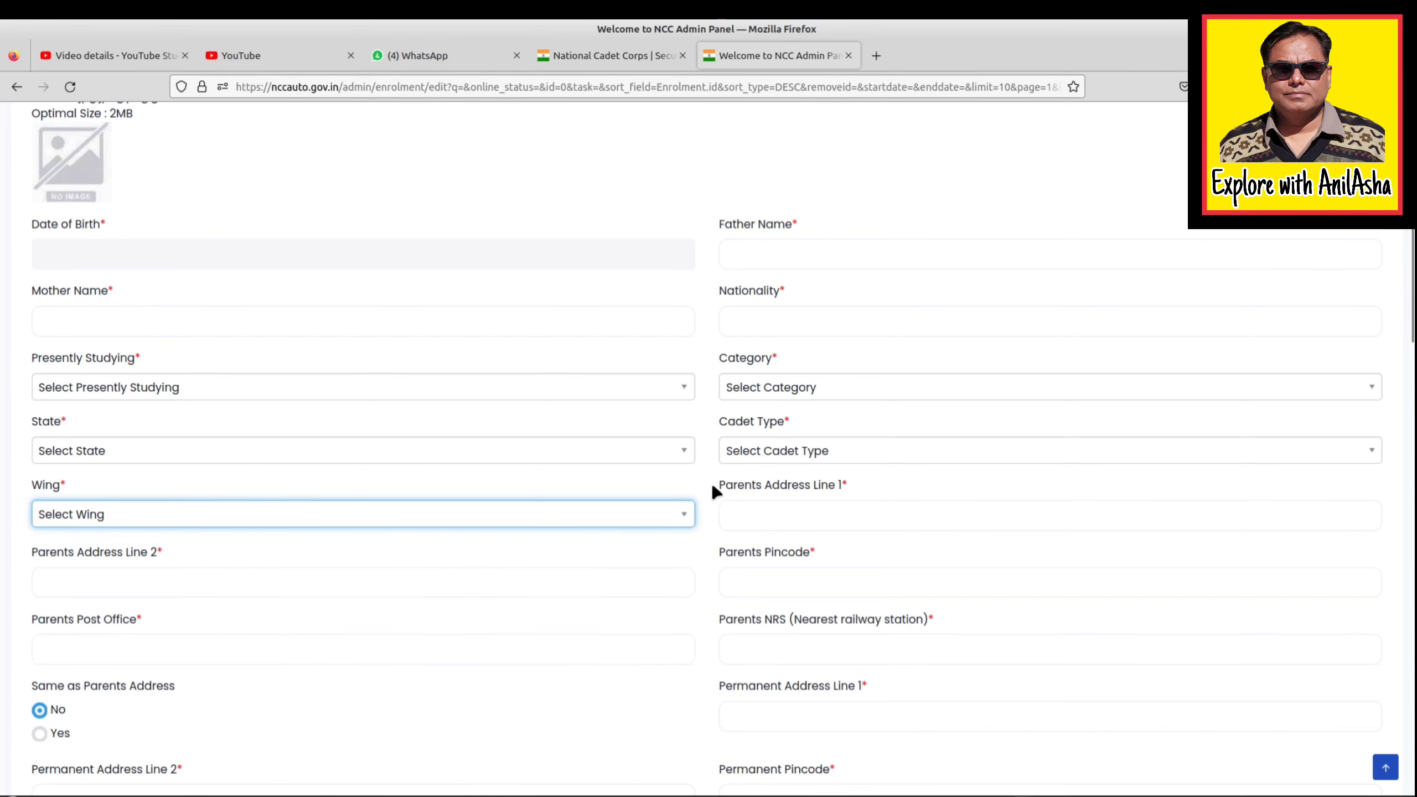
Go through the address, medical and next-of-kin fields and set the Bank Account Type to Saving.
scroll(787, 410, "down", 2)
scroll(614, 488, "down", 3)
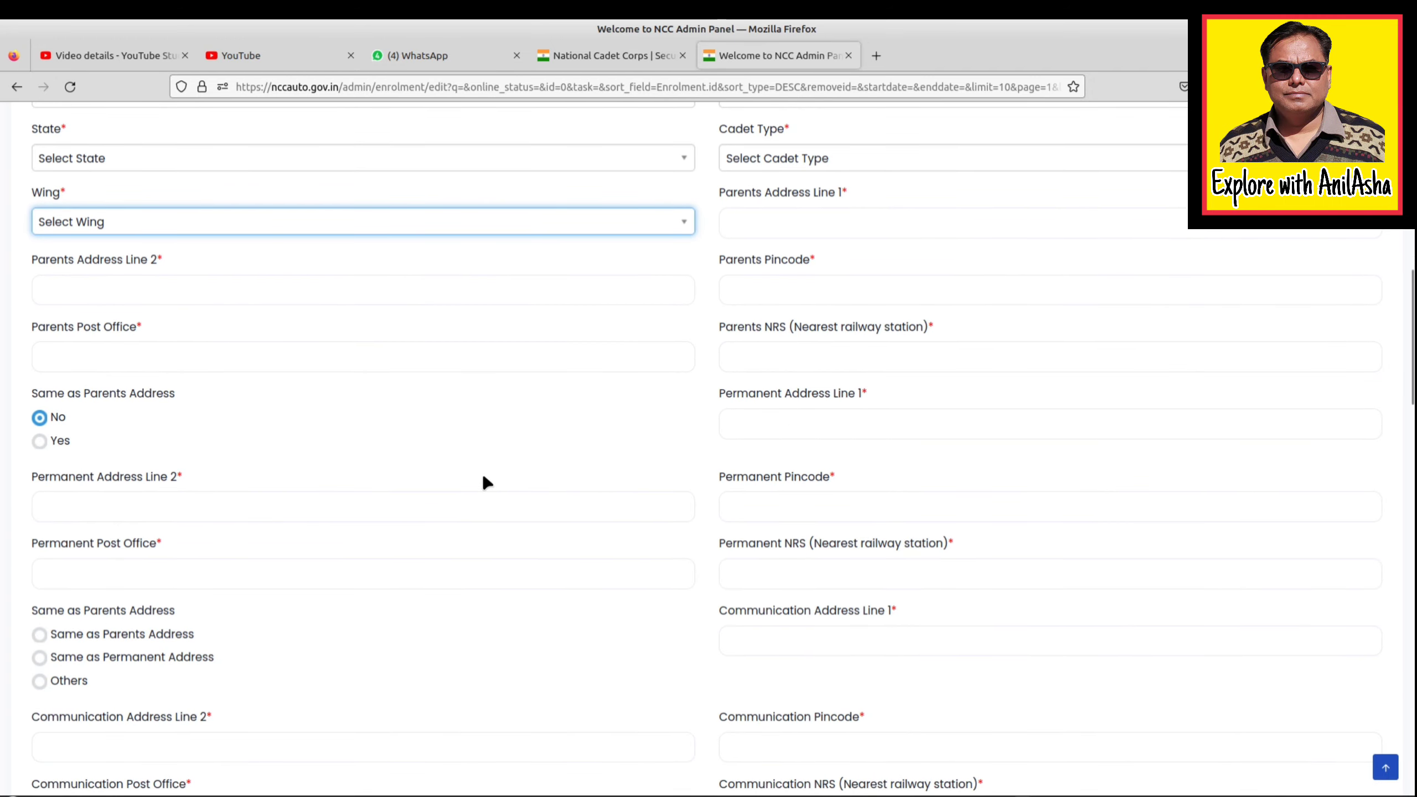
scroll(485, 481, "down", 5)
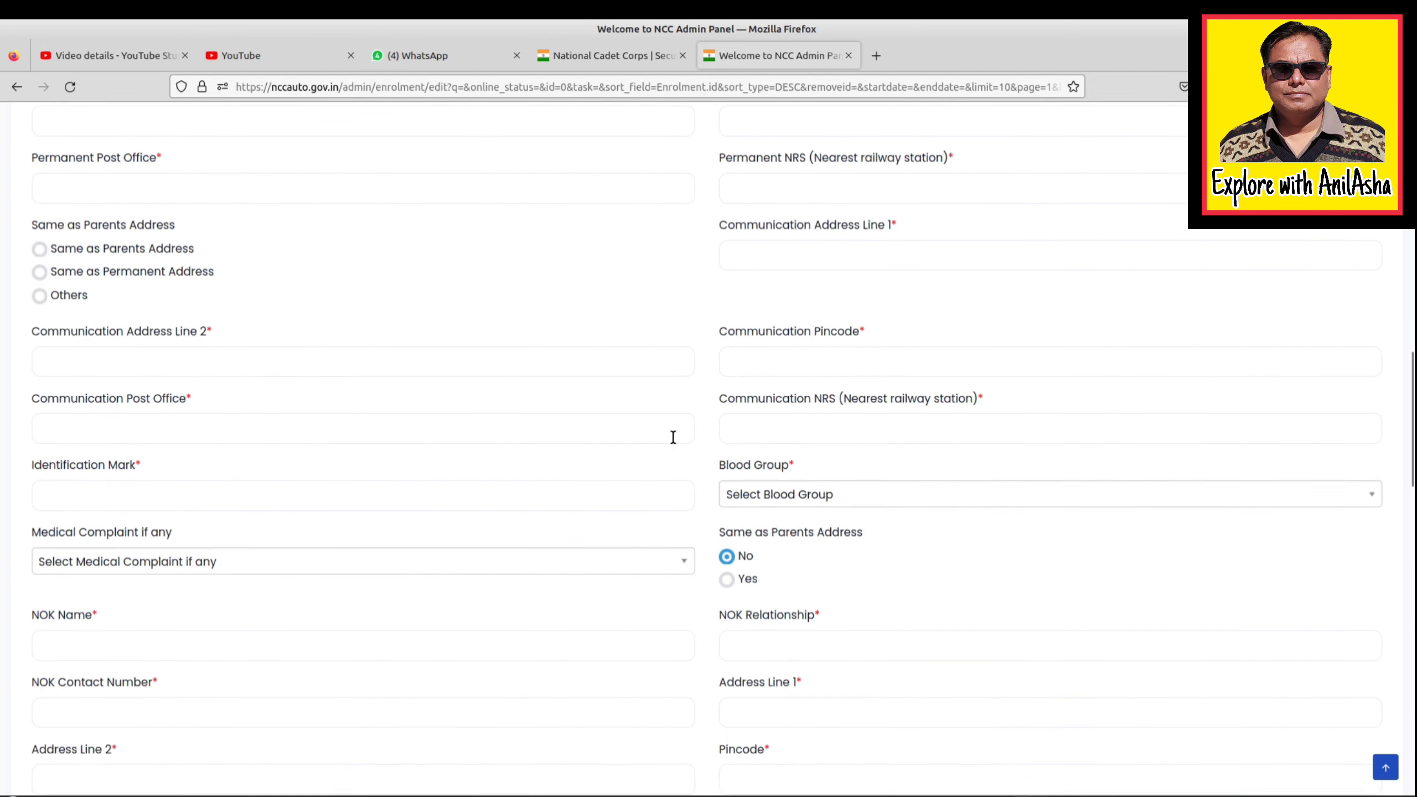
scroll(672, 437, "down", 3)
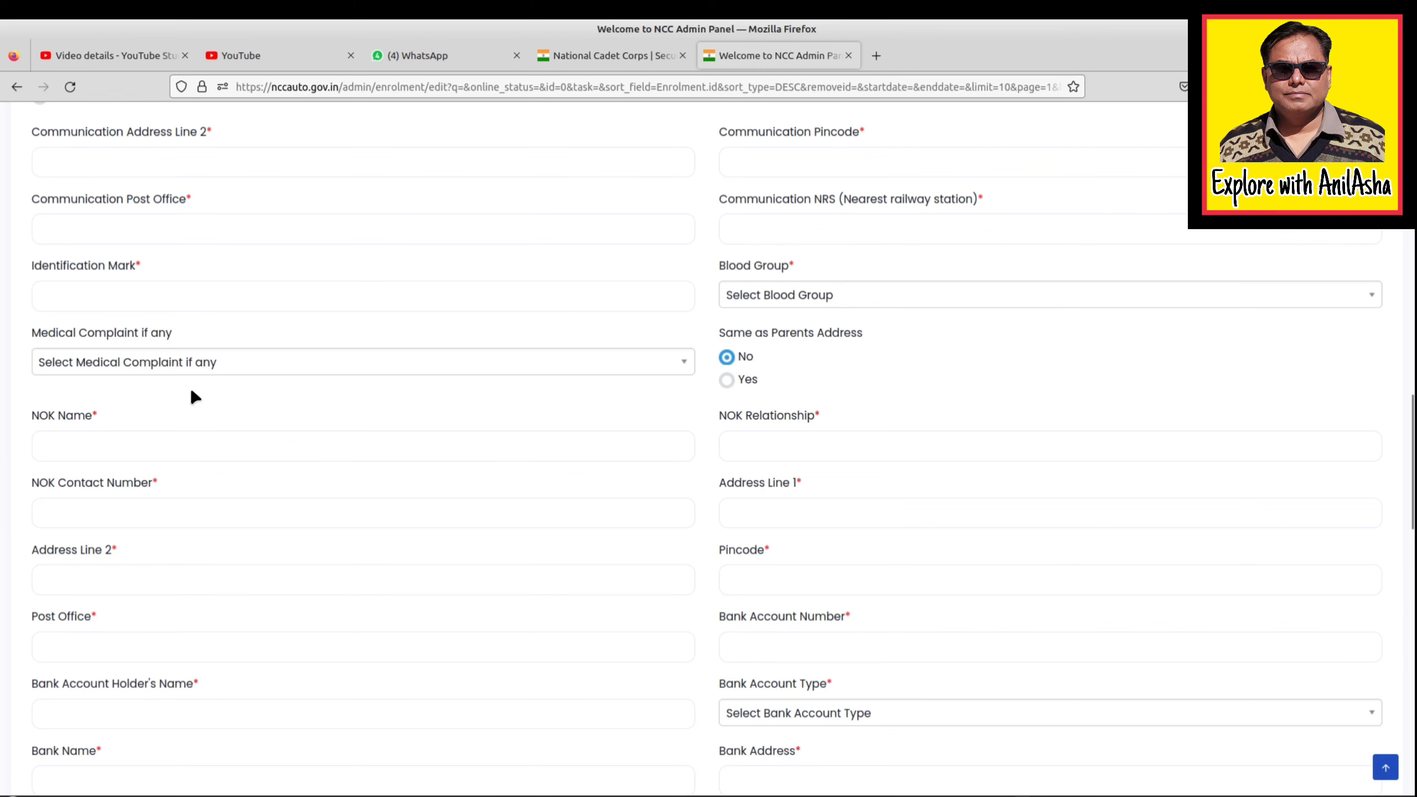
scroll(515, 351, "down", 1)
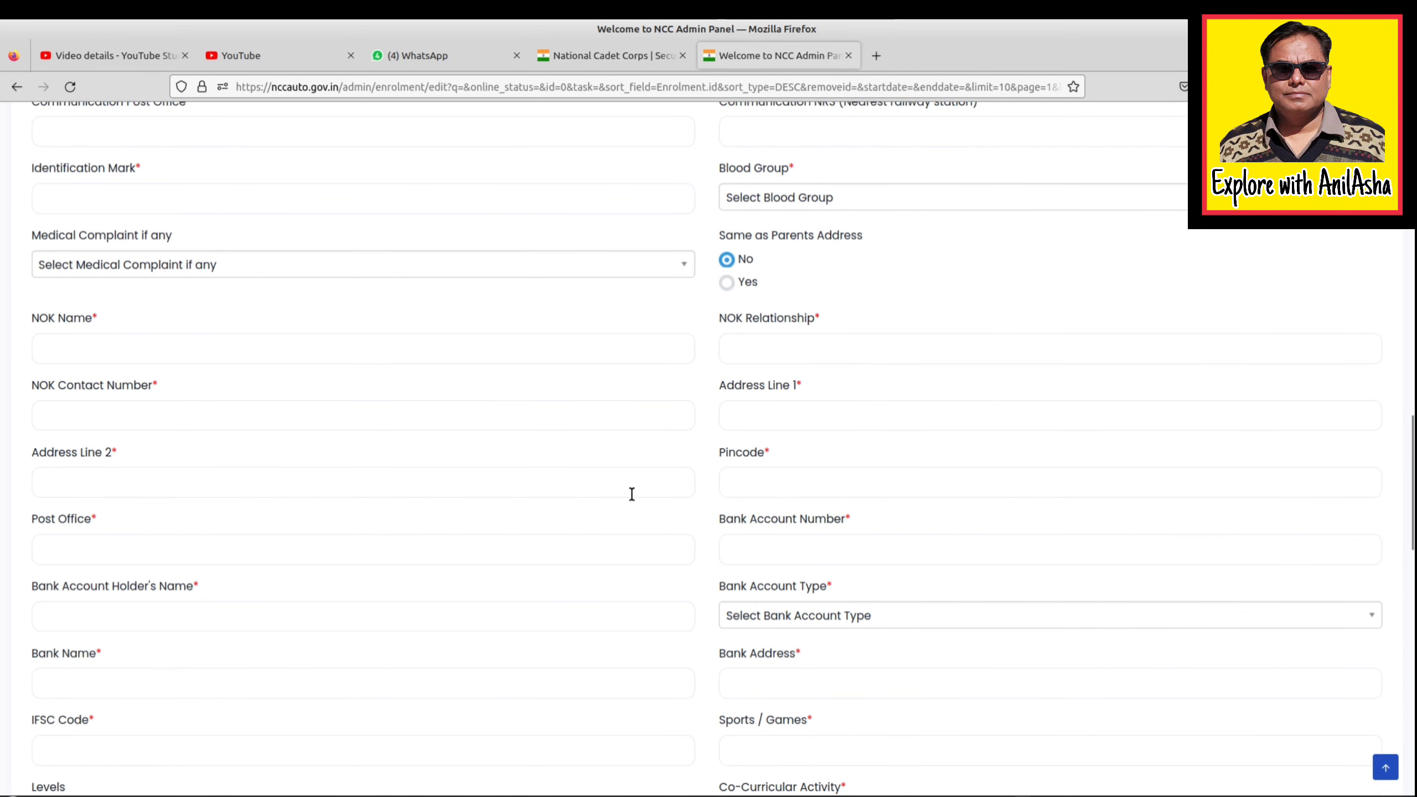
scroll(524, 535, "down", 2)
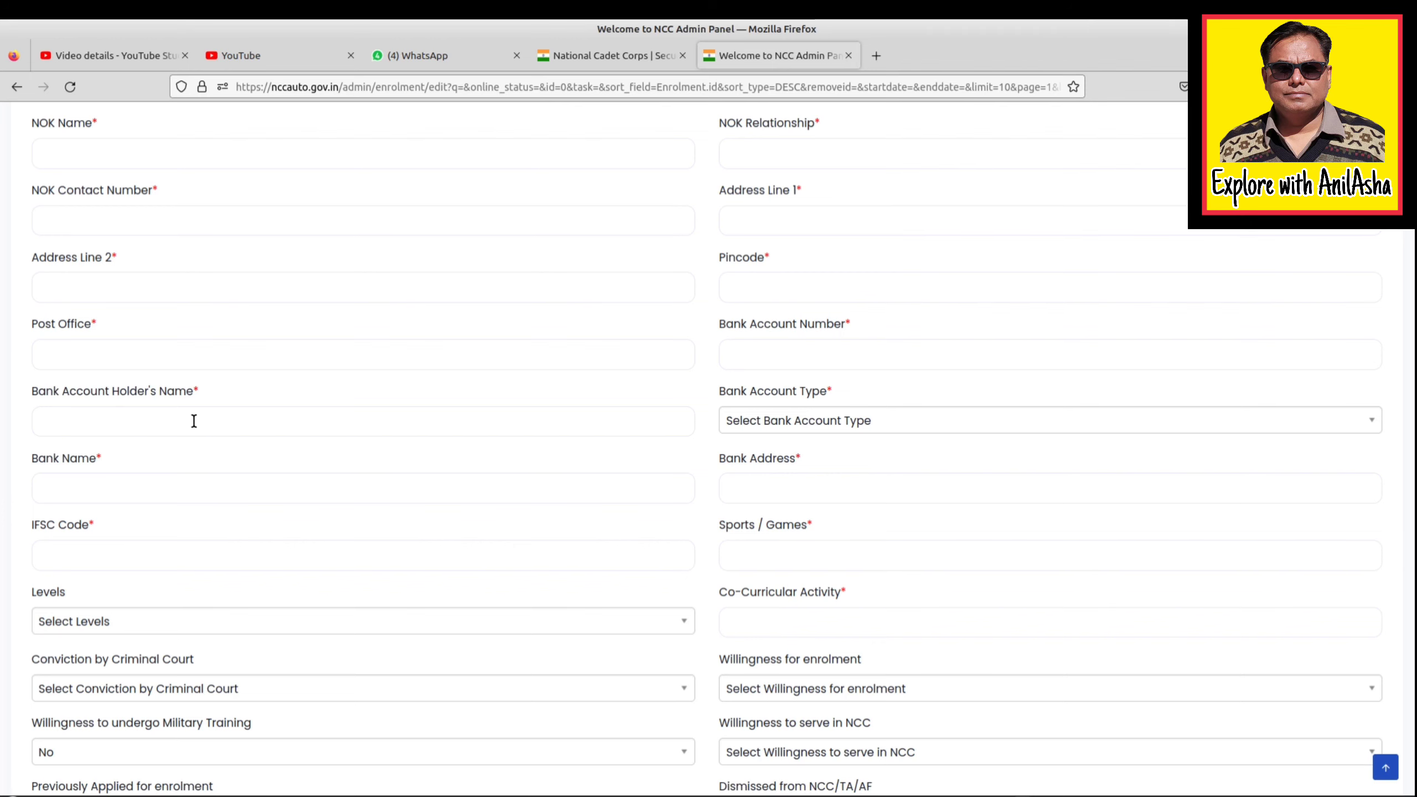
left_click(780, 421)
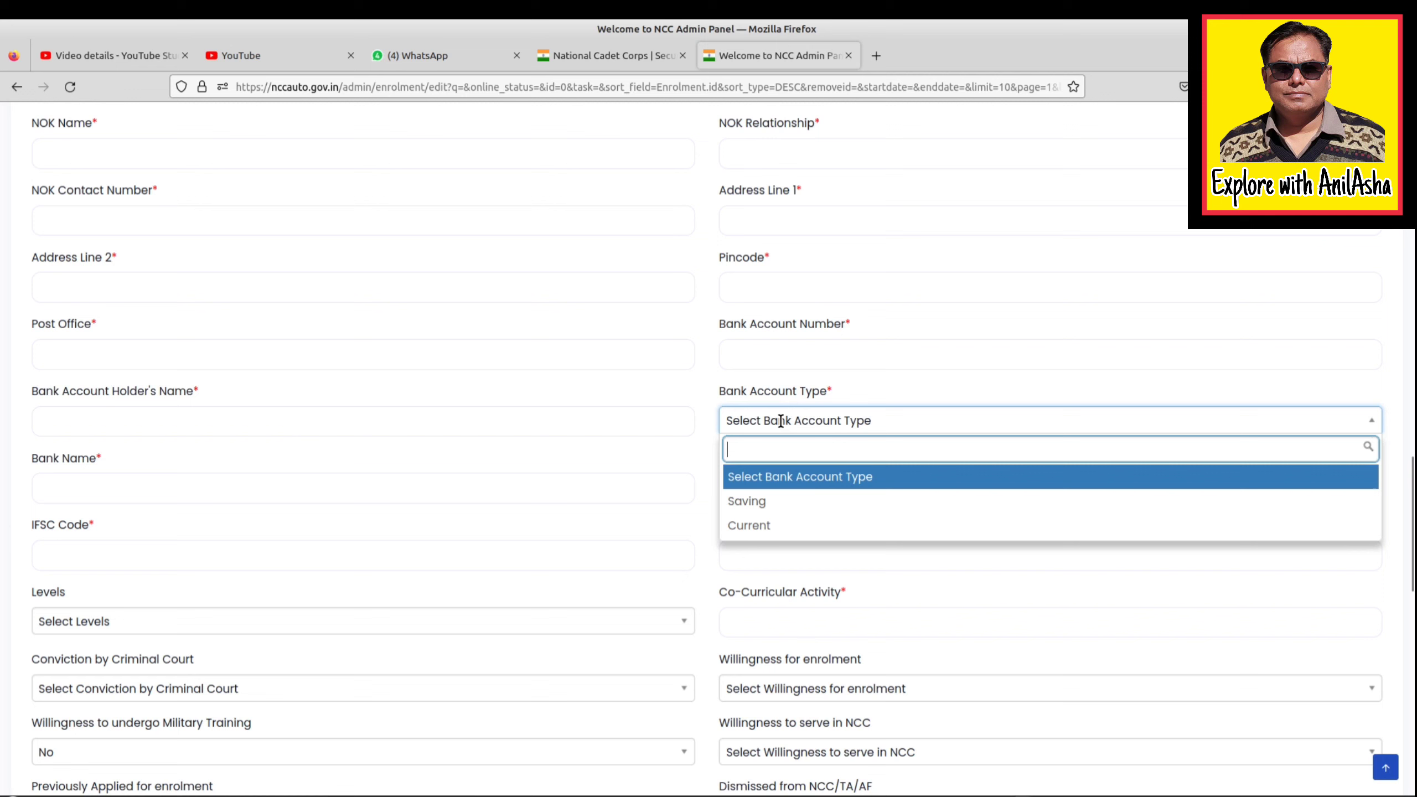
left_click(746, 502)
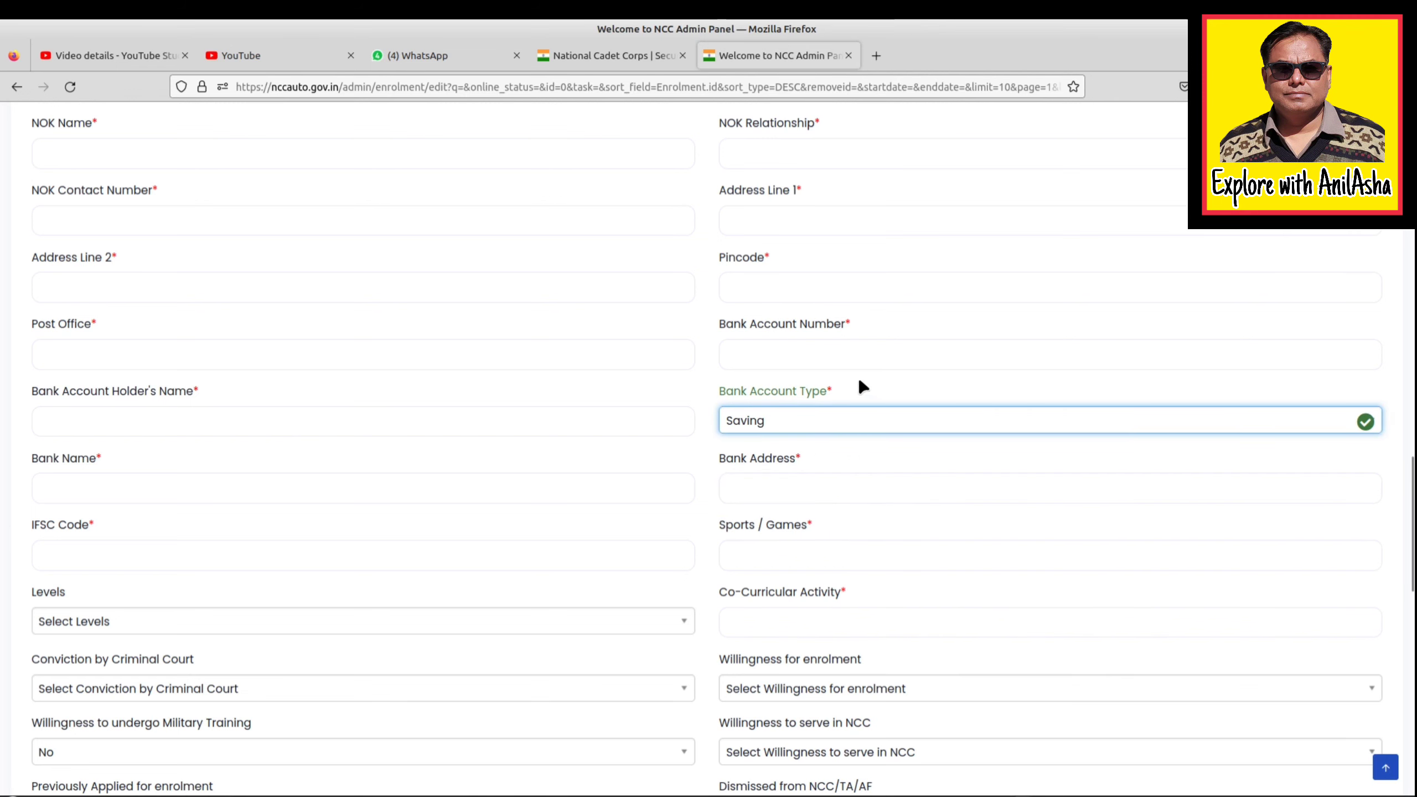
Review the activity, willingness and document upload fields through the end of the form, and try to save the incomplete enrolment.
scroll(730, 495, "down", 3)
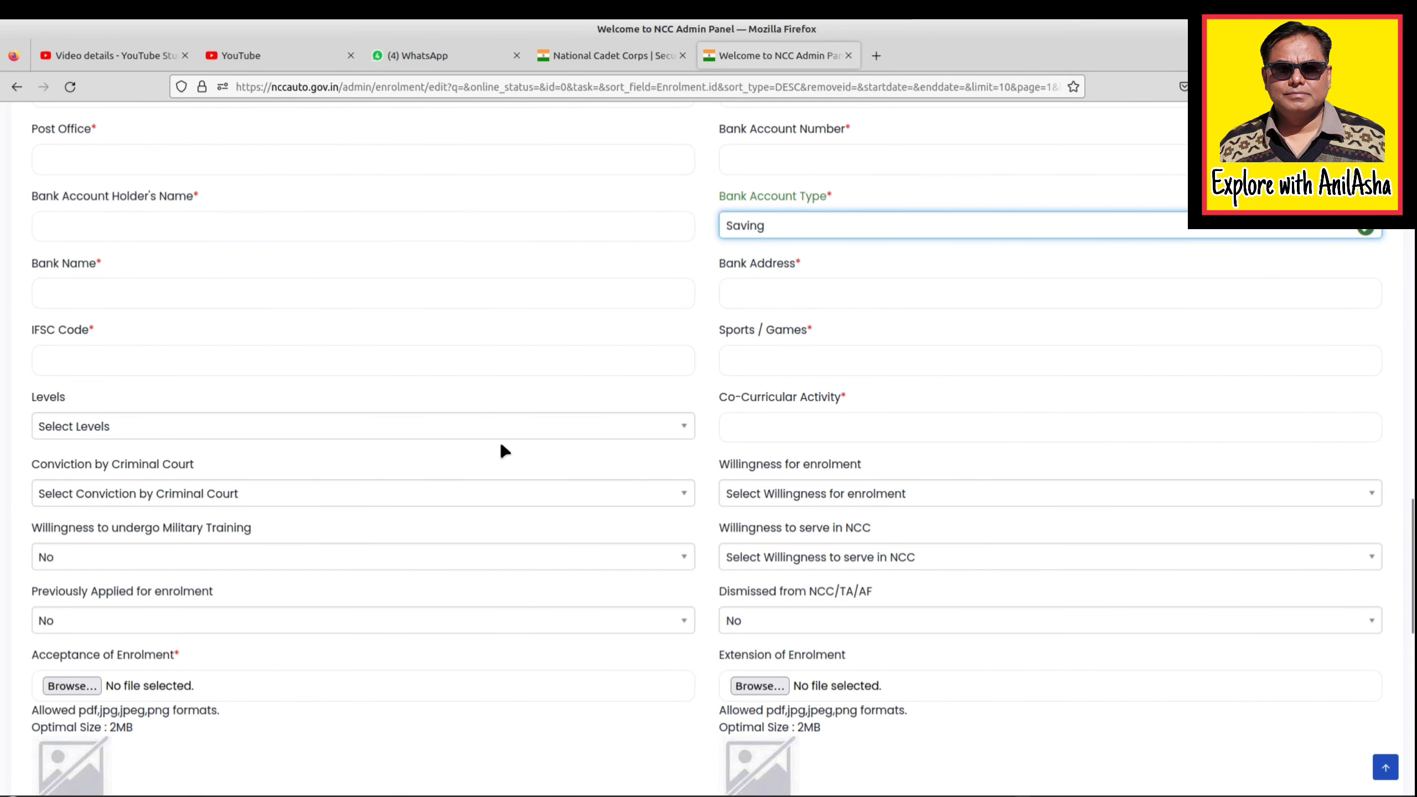
scroll(282, 511, "down", 2)
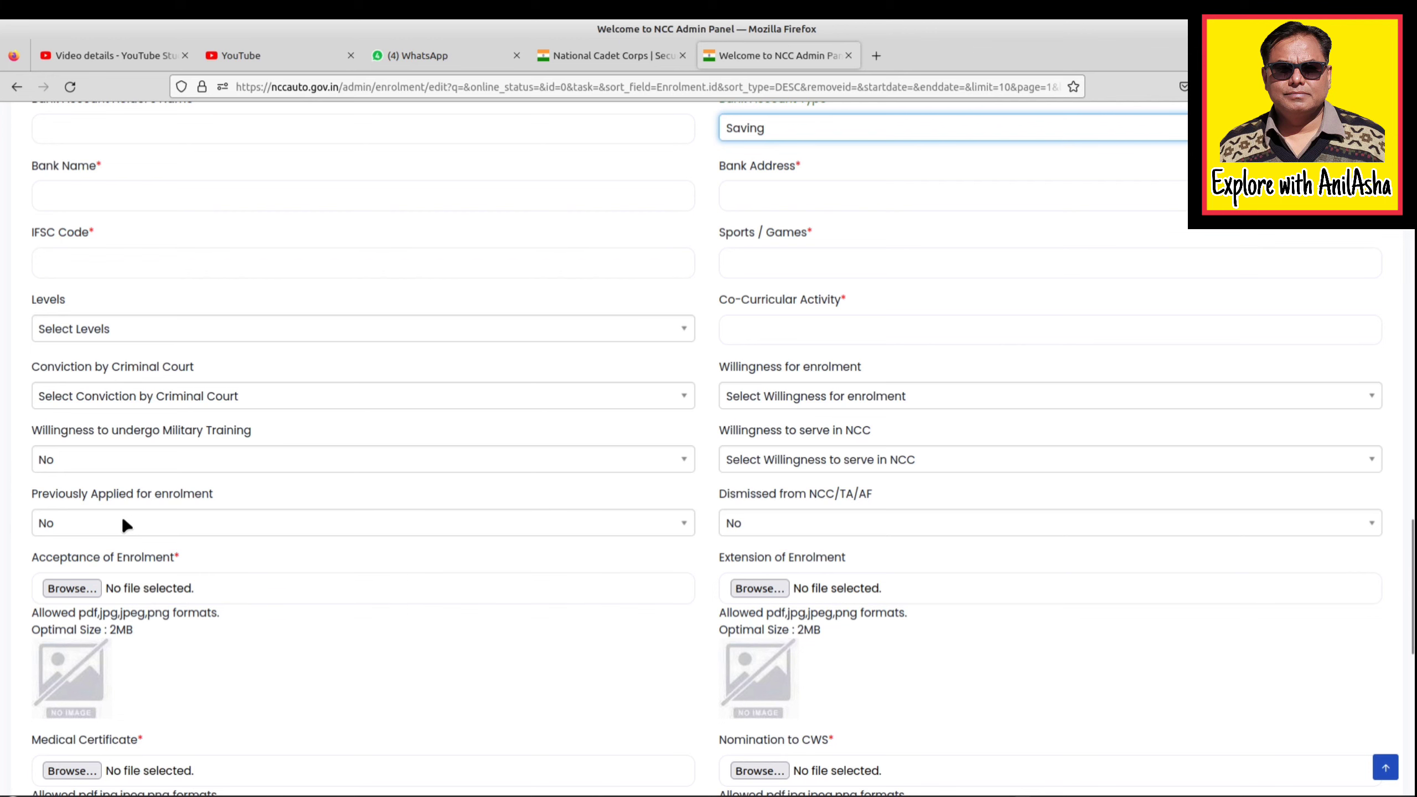
scroll(122, 524, "down", 2)
scroll(343, 511, "down", 2)
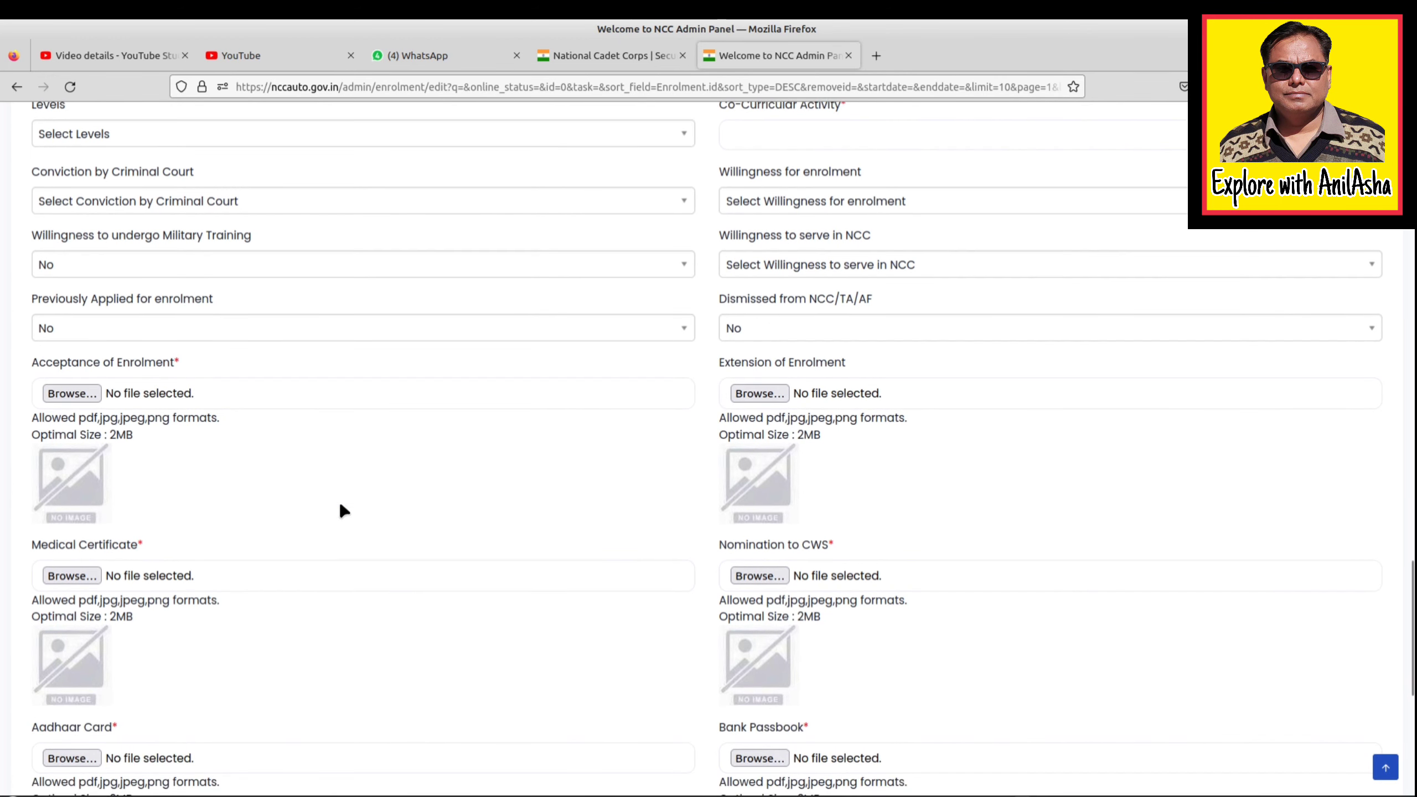
scroll(288, 468, "down", 2)
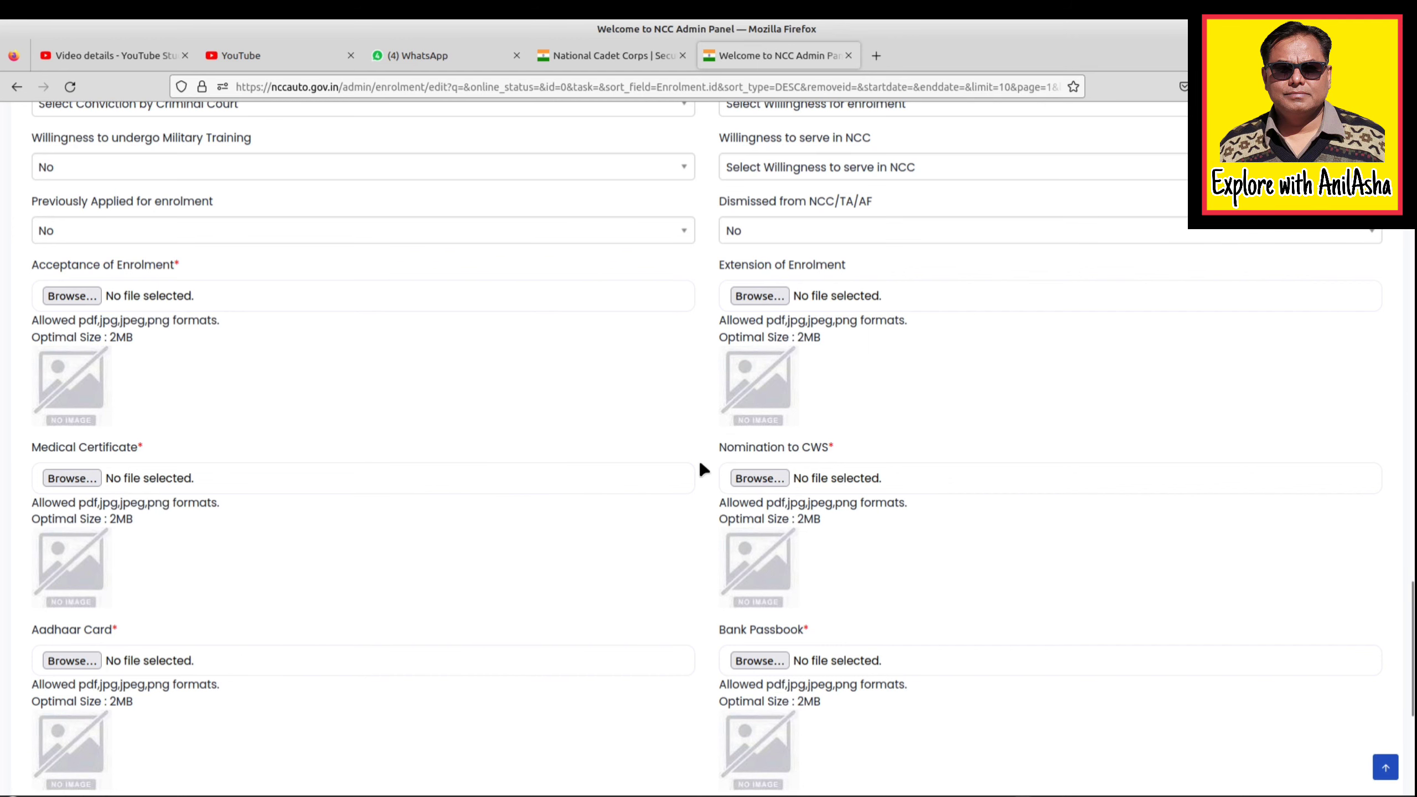
scroll(811, 399, "down", 3)
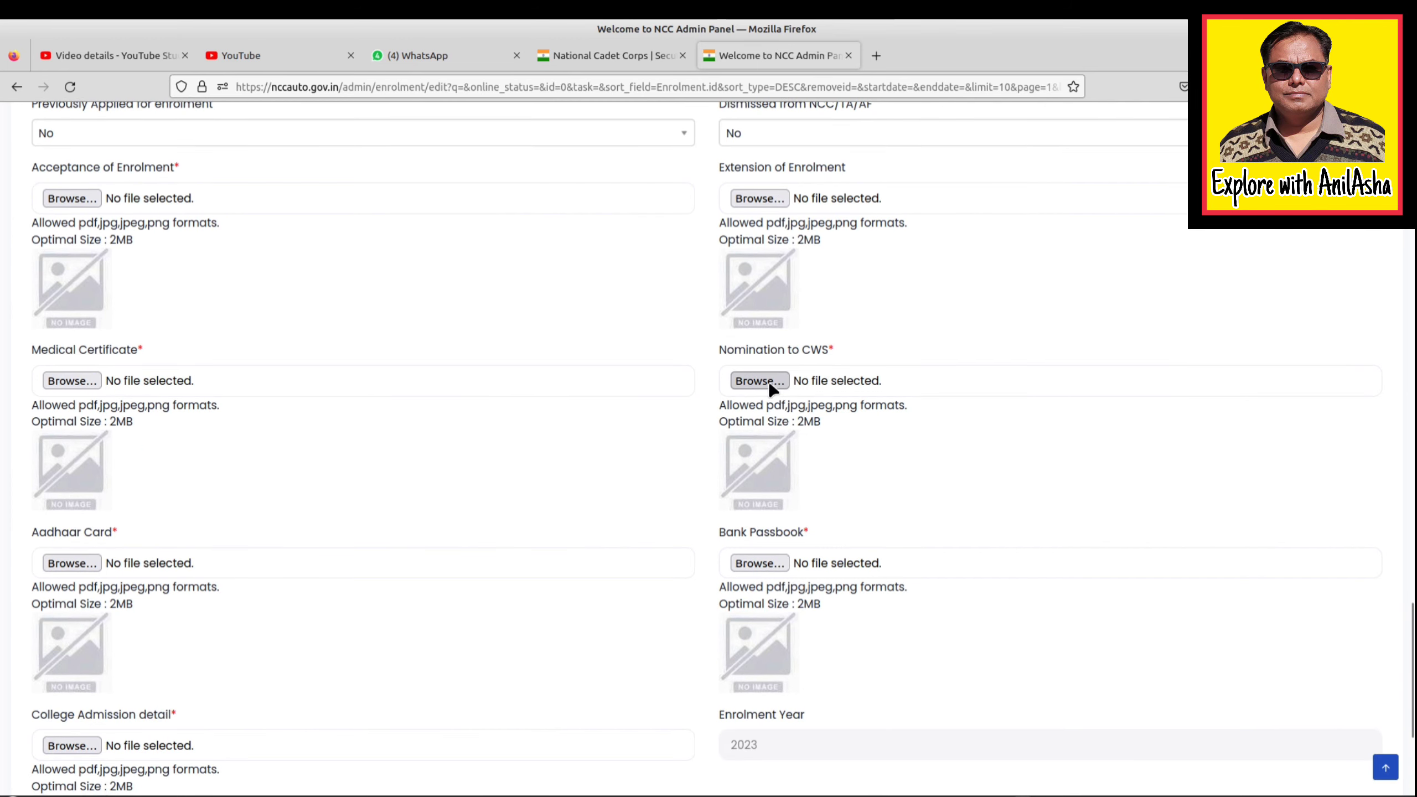
scroll(296, 511, "down", 3)
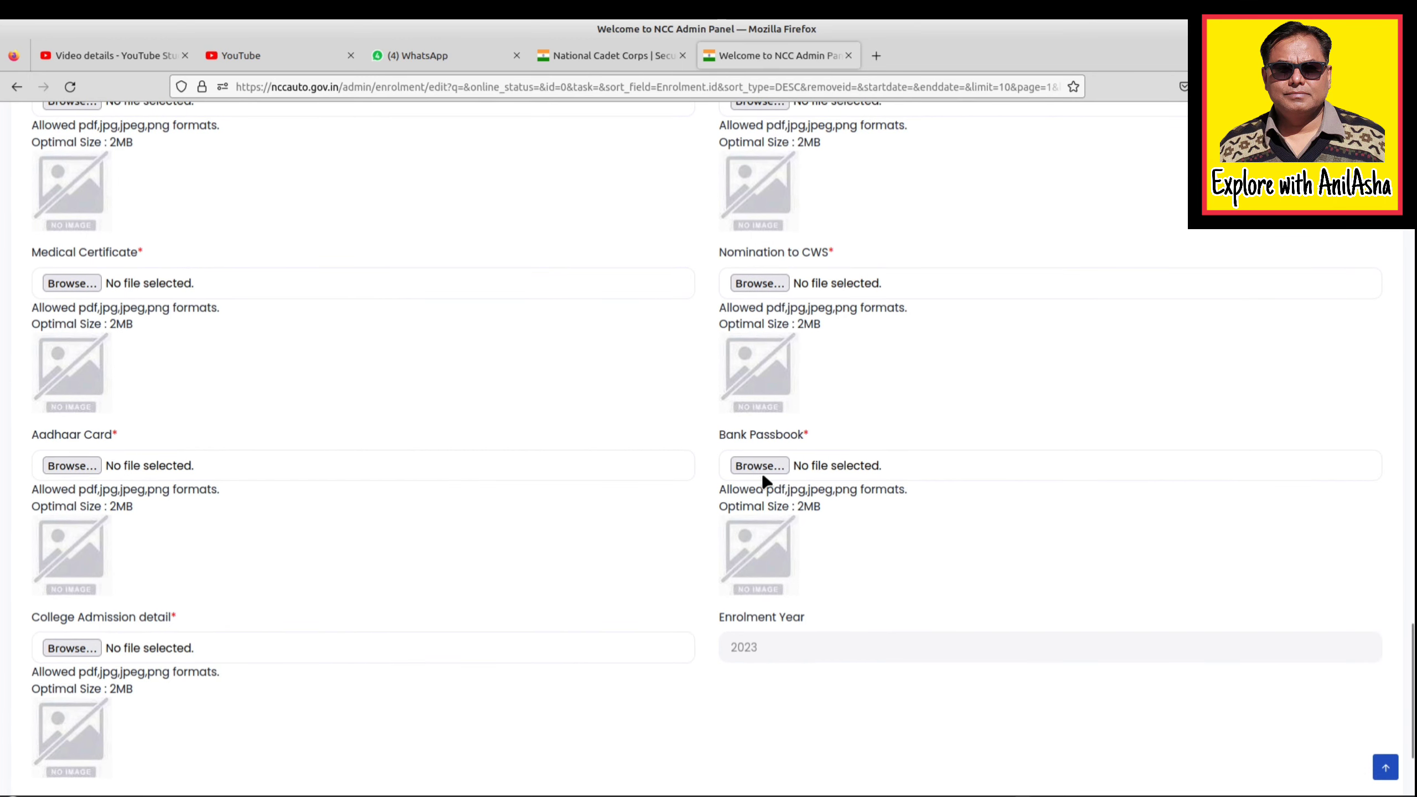
scroll(335, 586, "down", 3)
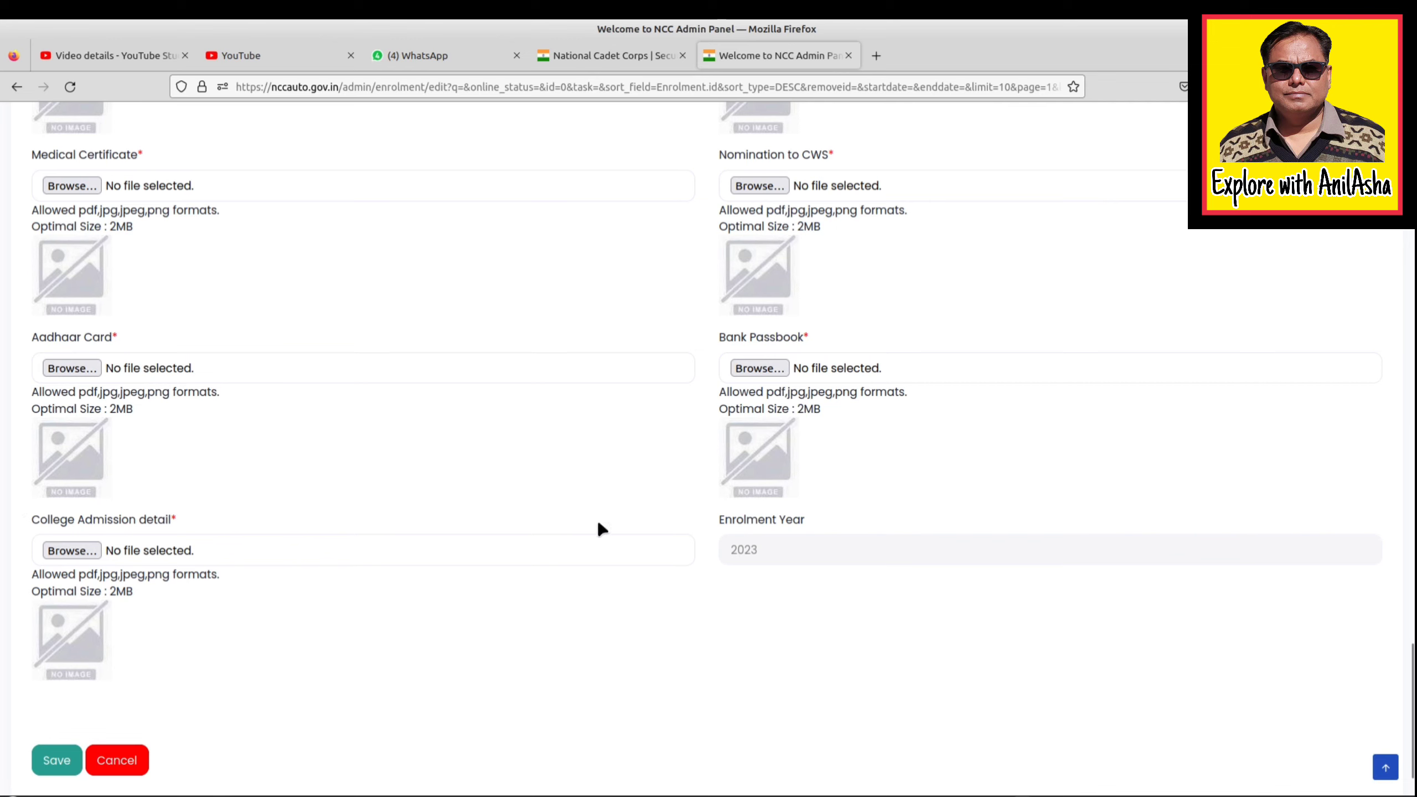
scroll(798, 550, "down", 2)
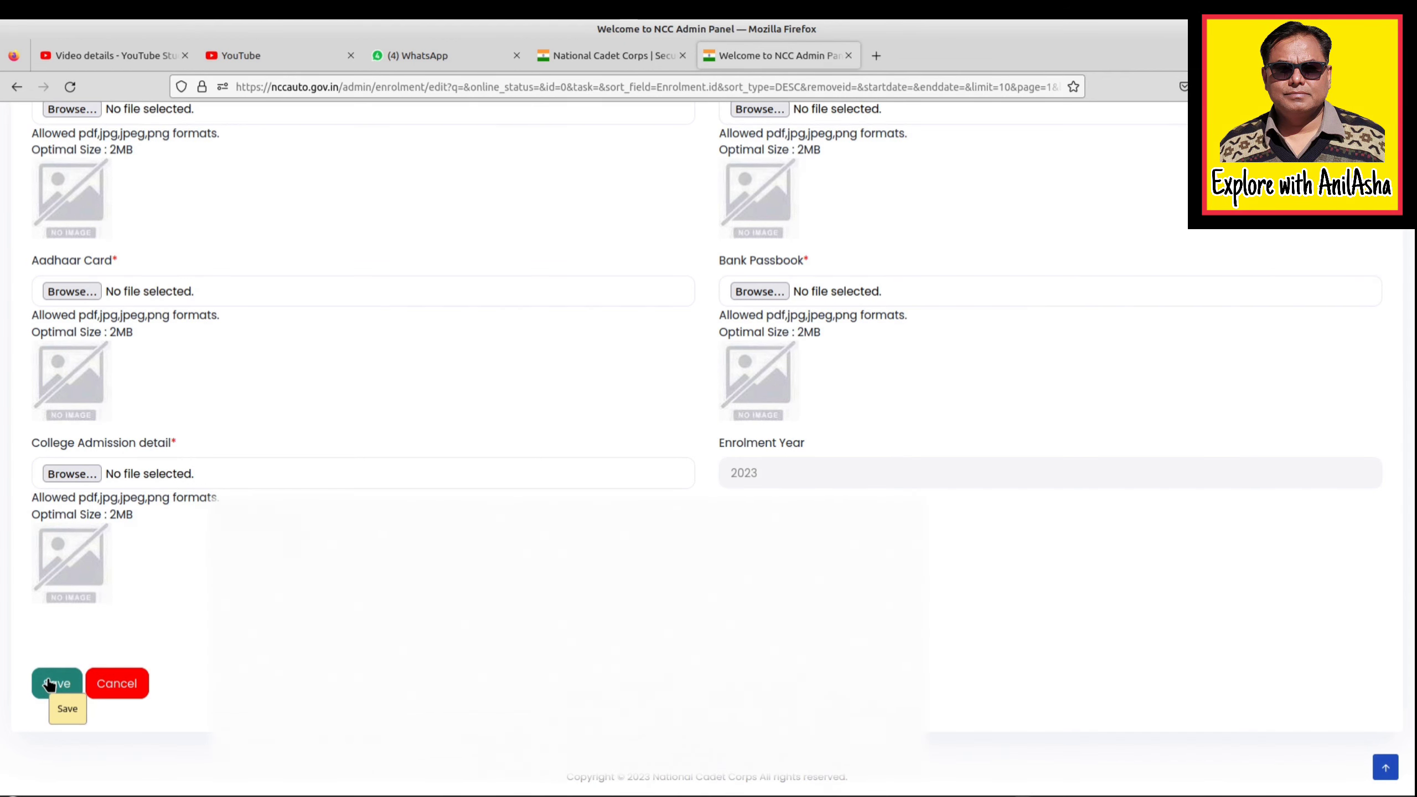
left_click(49, 683)
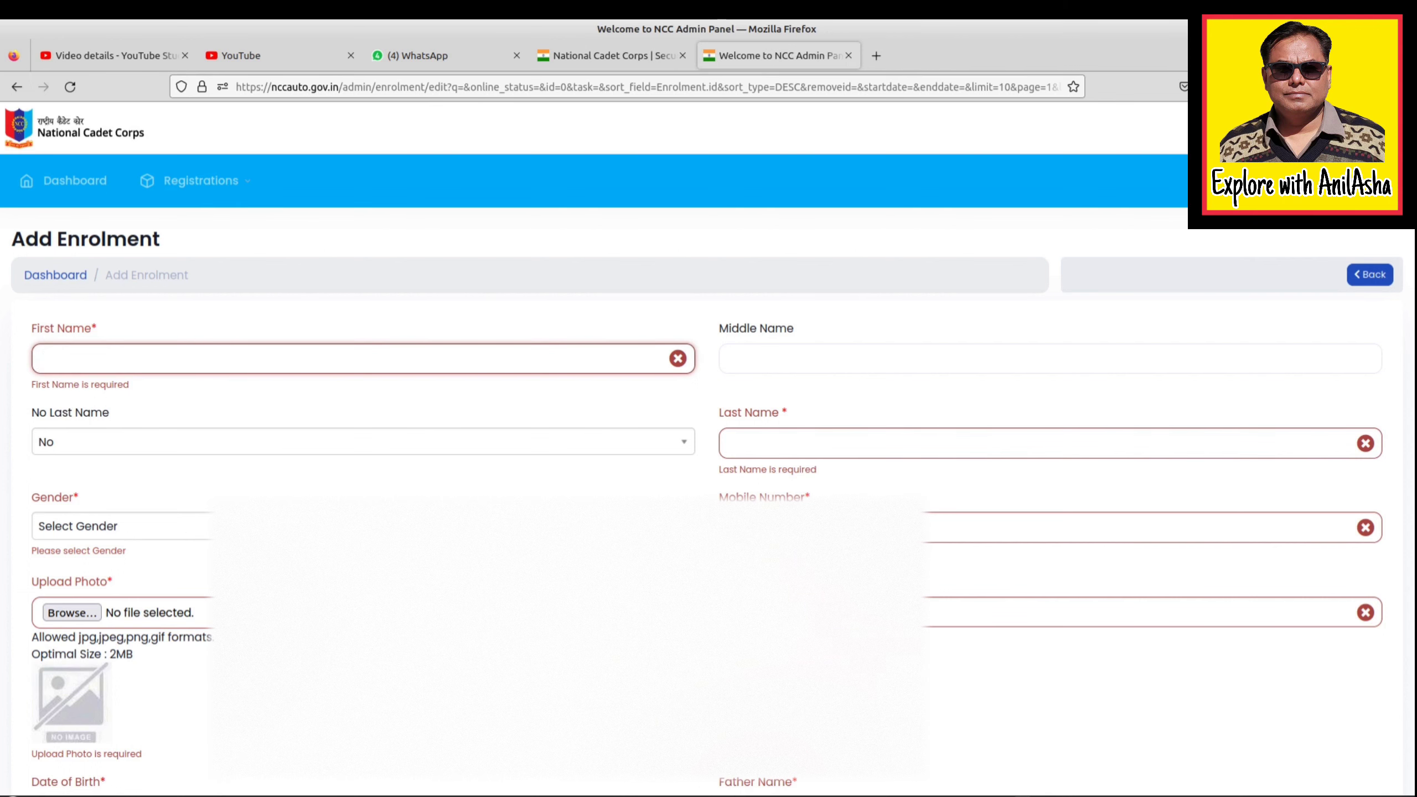
Leave the enrolment form for the dashboard and view the Offline Application Form(s) summary followed by the E-Application Form(s) summary.
left_click(1385, 272)
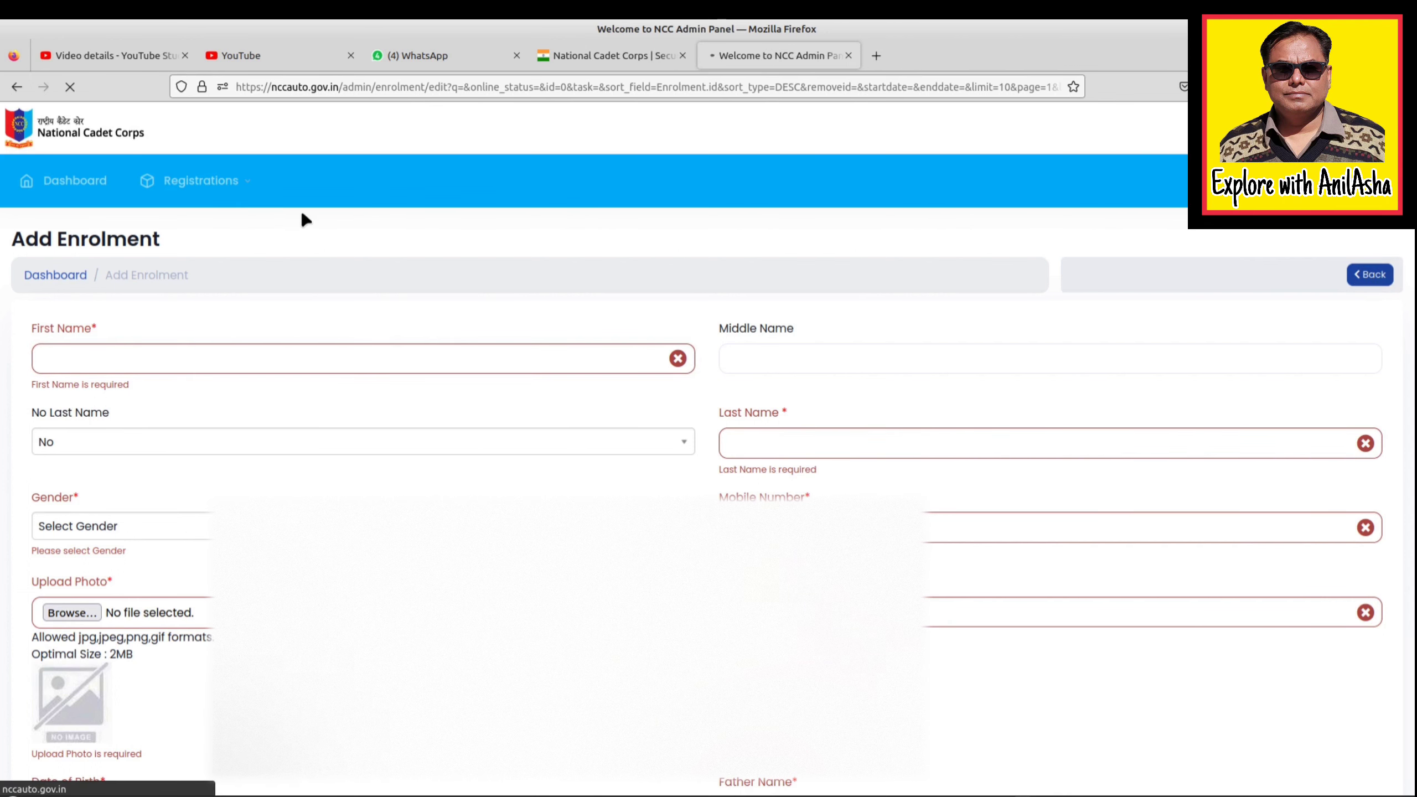
left_click(73, 184)
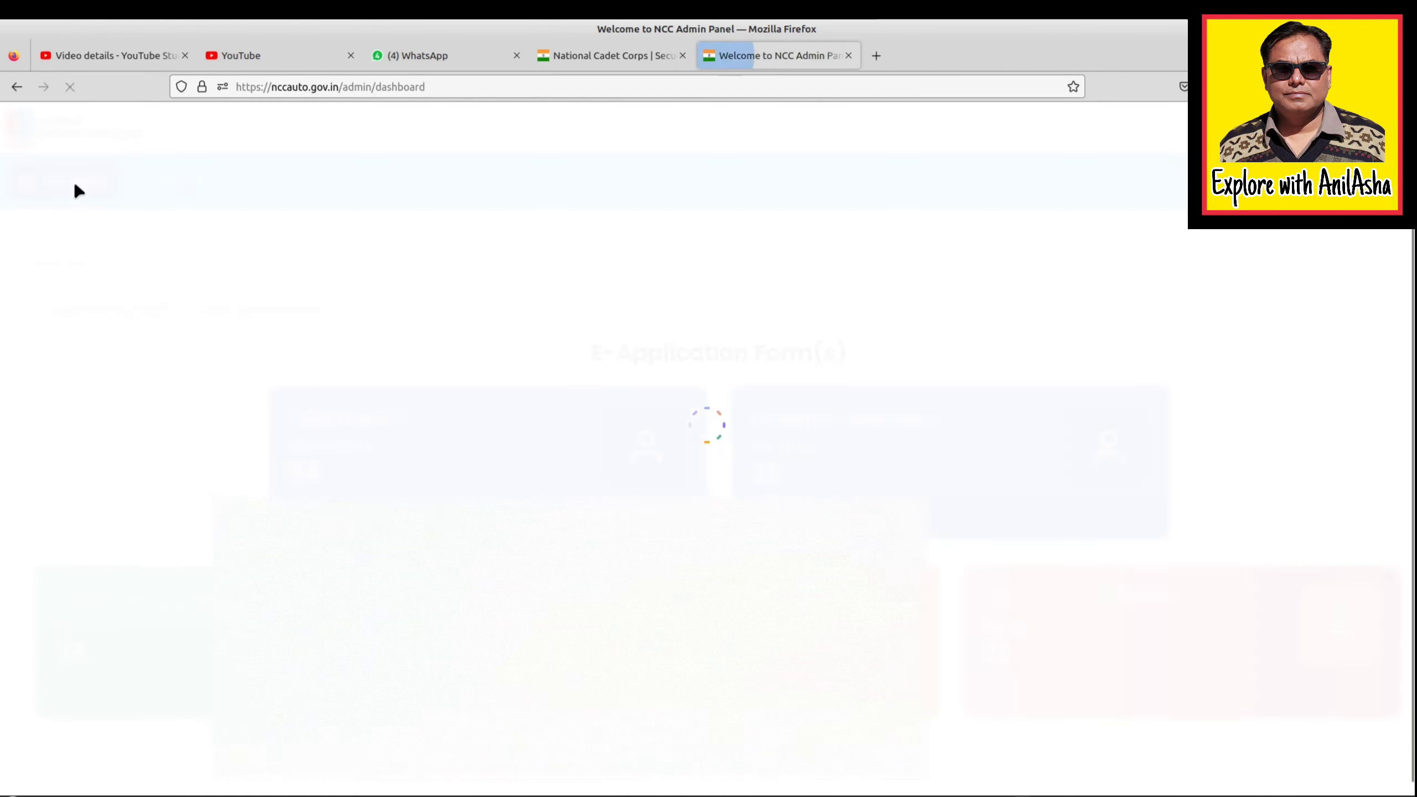
left_click(242, 304)
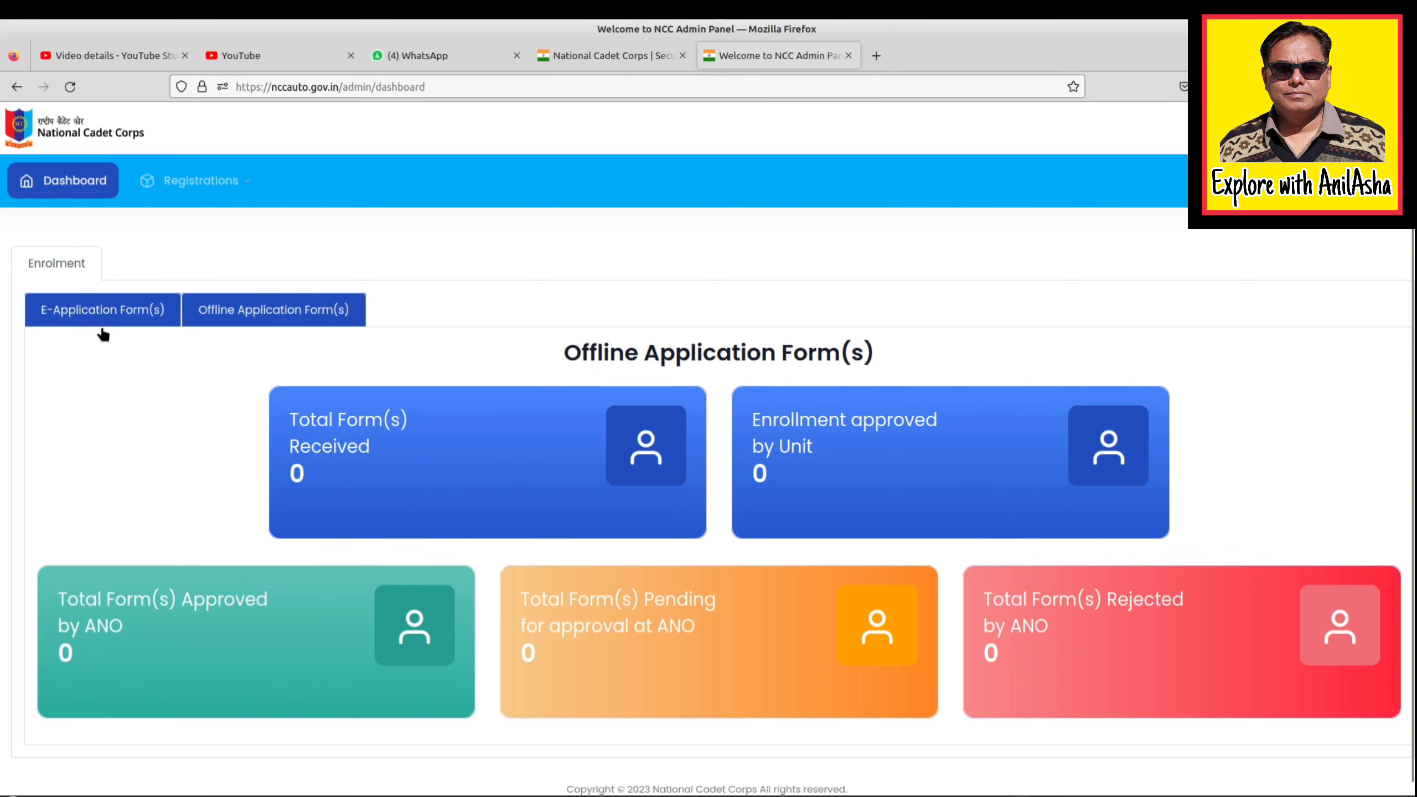
left_click(99, 311)
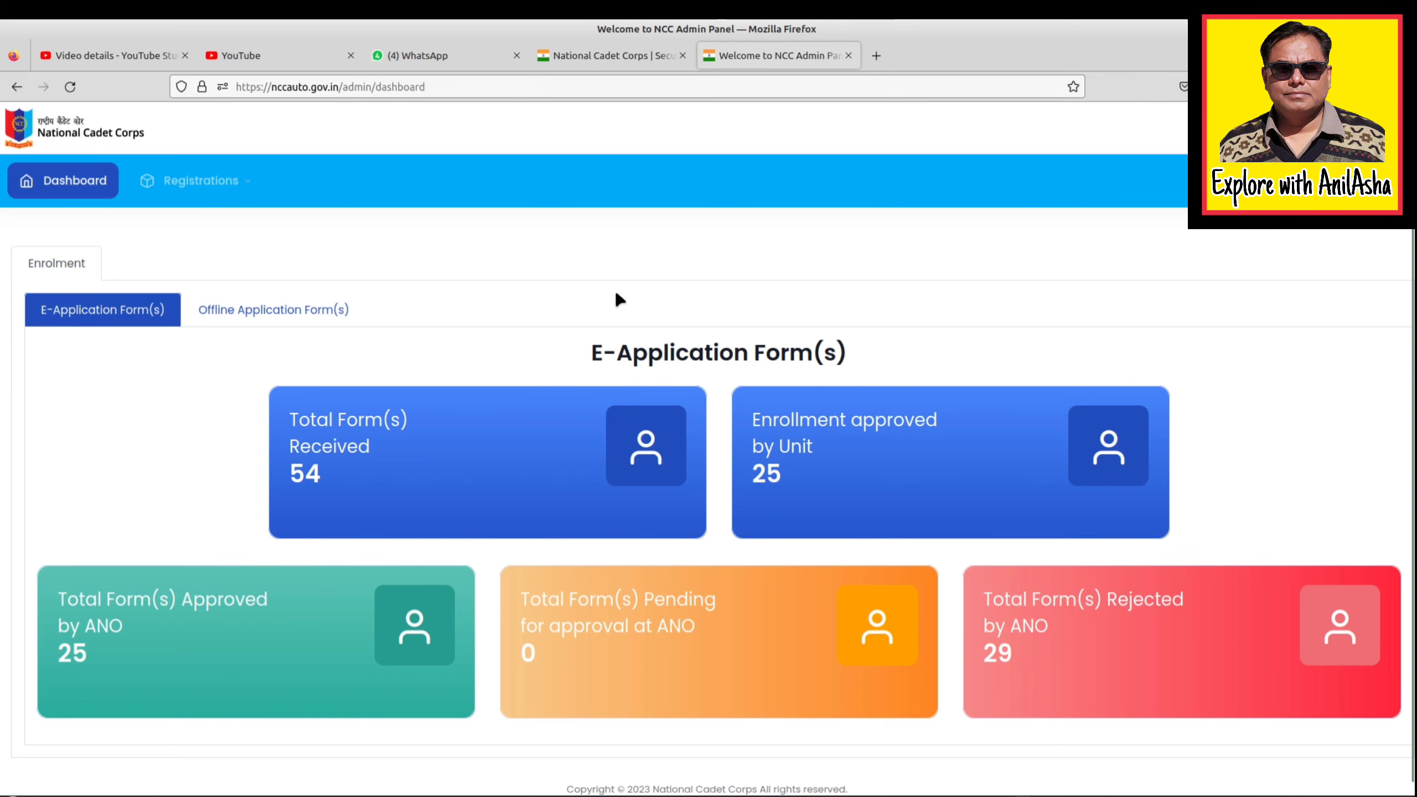